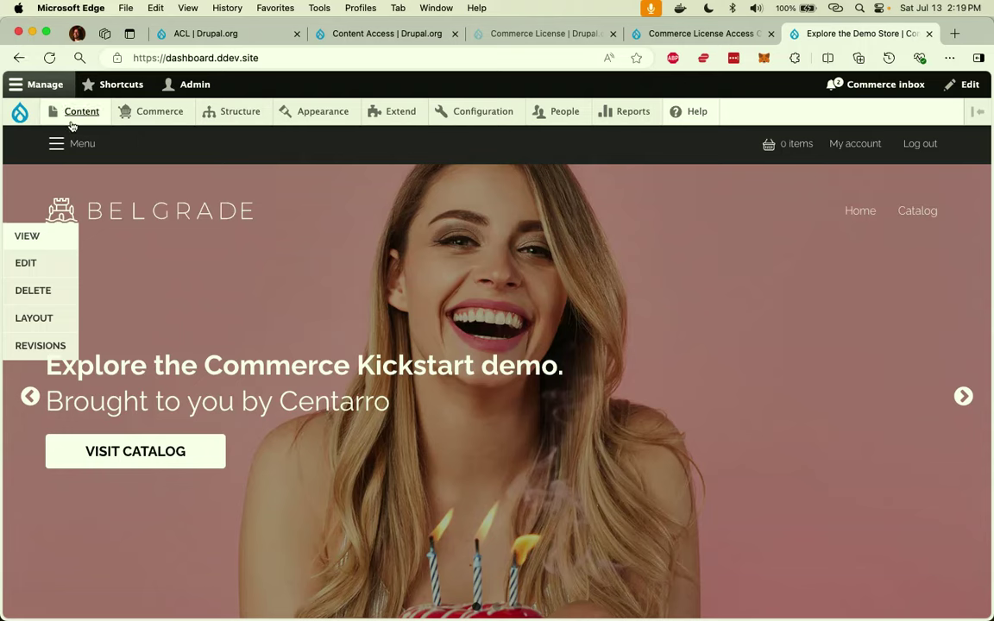
# Open the Sample legal briefing from the admin content list, then log out.
pyautogui.moveTo(92, 109)
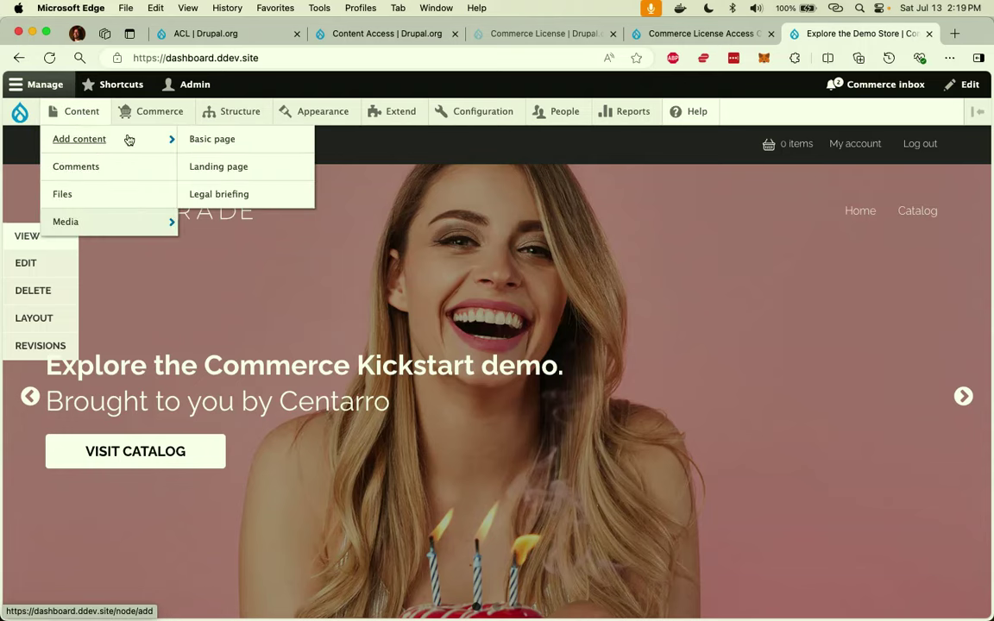
pyautogui.click(79, 111)
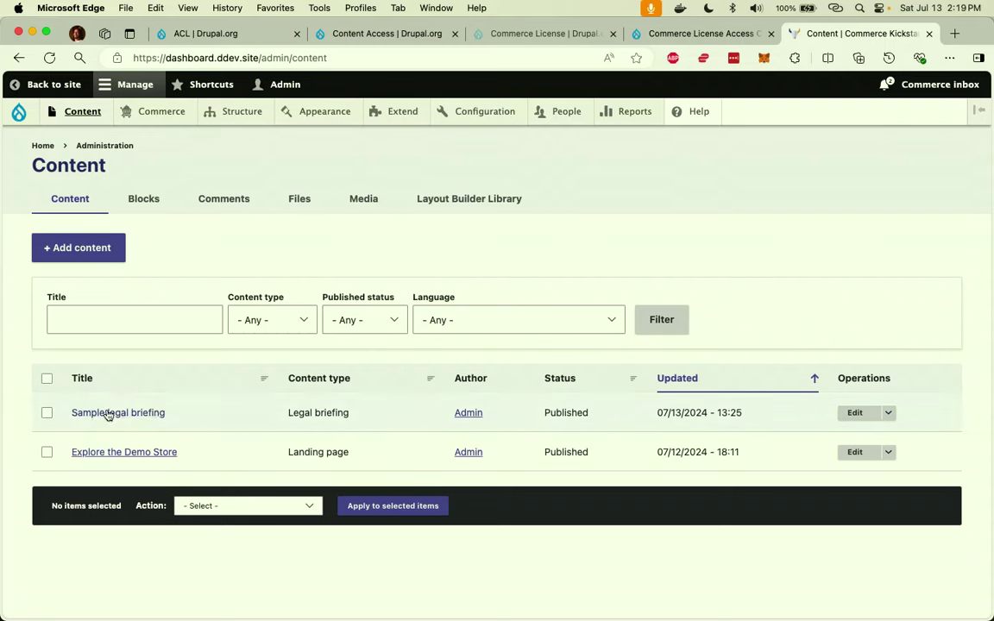
pyautogui.click(107, 414)
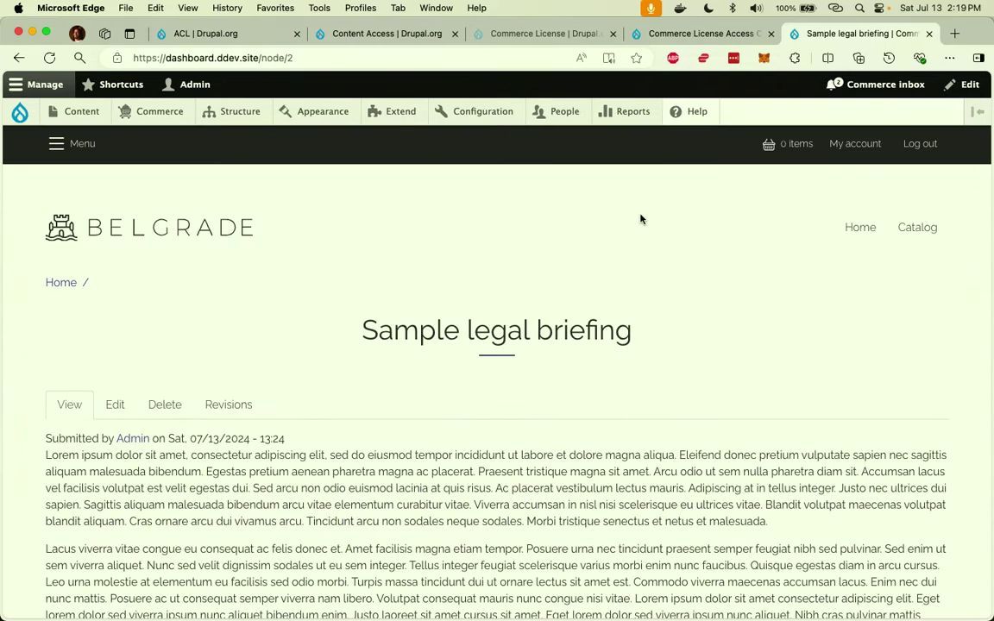
pyautogui.click(908, 145)
# Load /node/2 as an anonymous visitor to confirm access is denied.
pyautogui.doubleClick(518, 55)
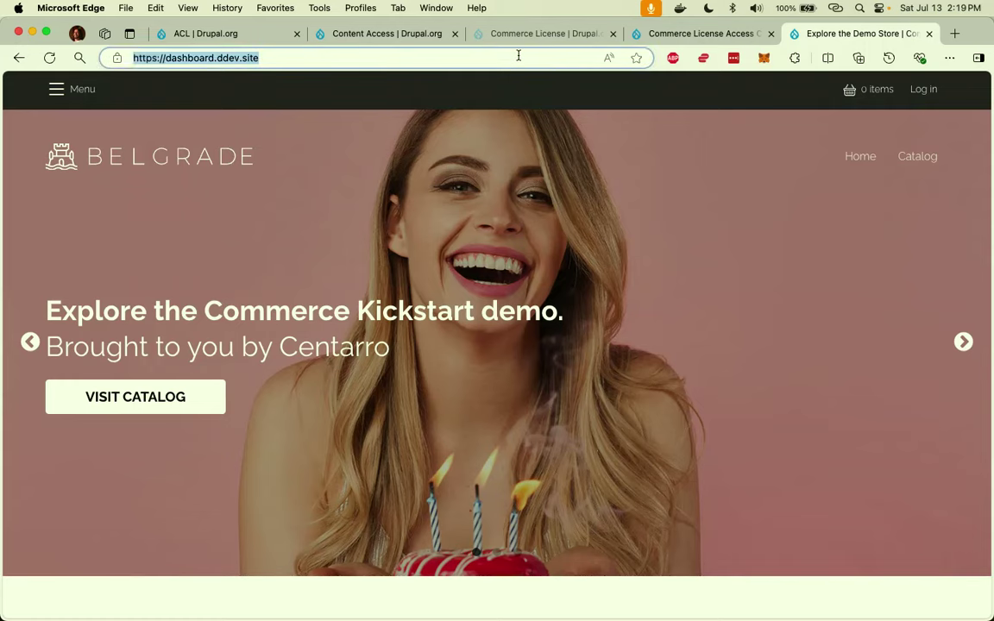
pyautogui.click(518, 55)
pyautogui.write('/')
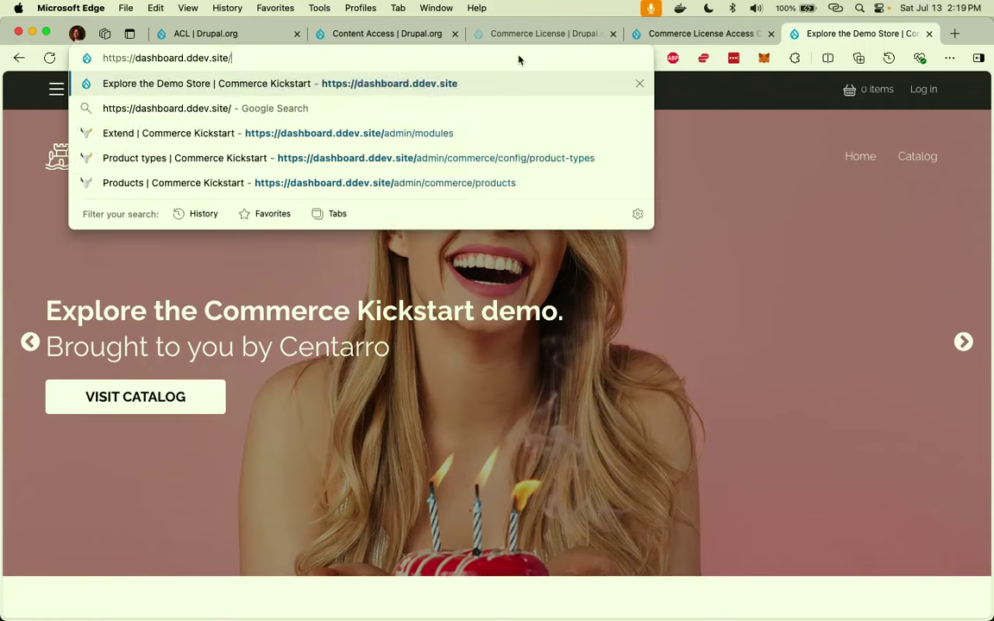
pyautogui.write('node/2')
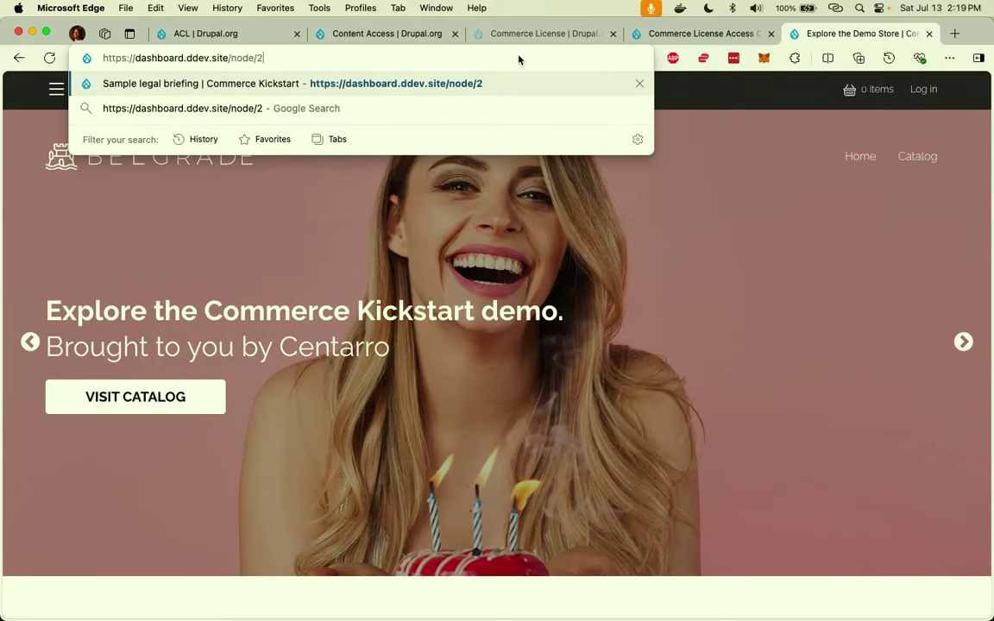
pyautogui.press('Return')
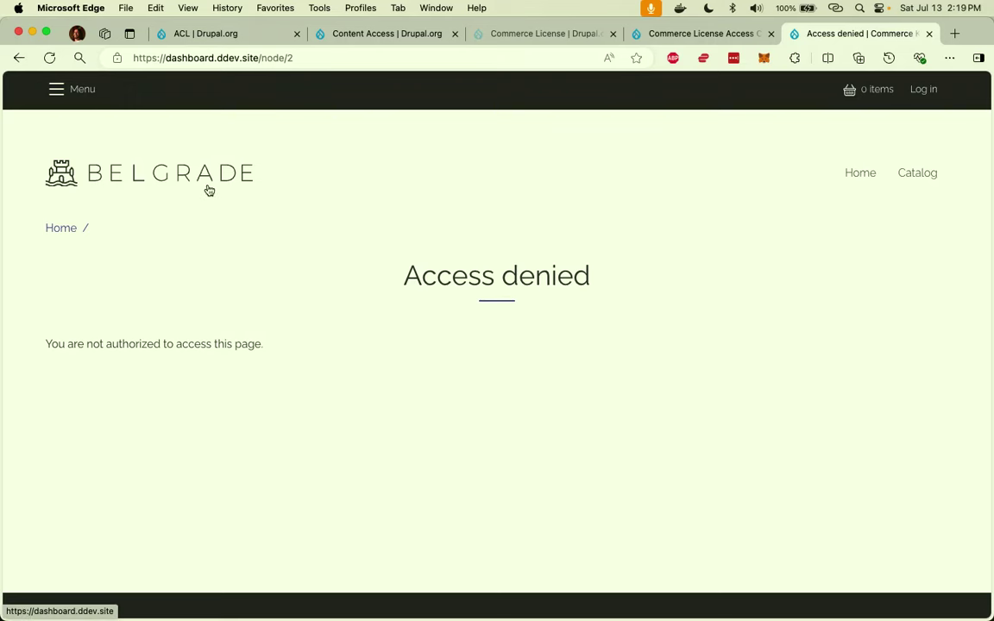
# Go to /products and scroll through the product catalog.
pyautogui.moveTo(261, 57); pyautogui.dragTo(315, 71)
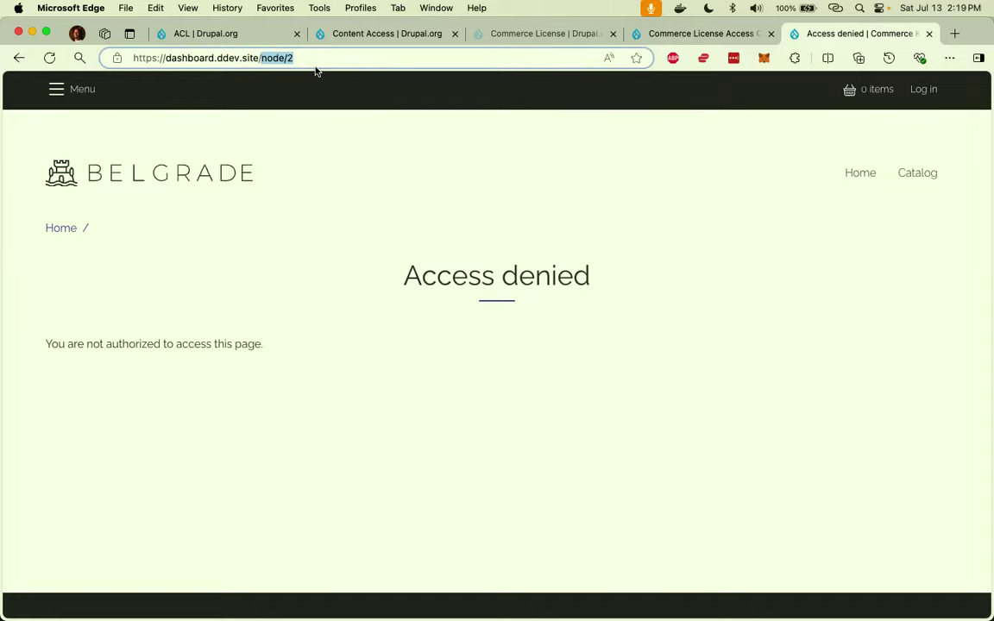
pyautogui.write('products')
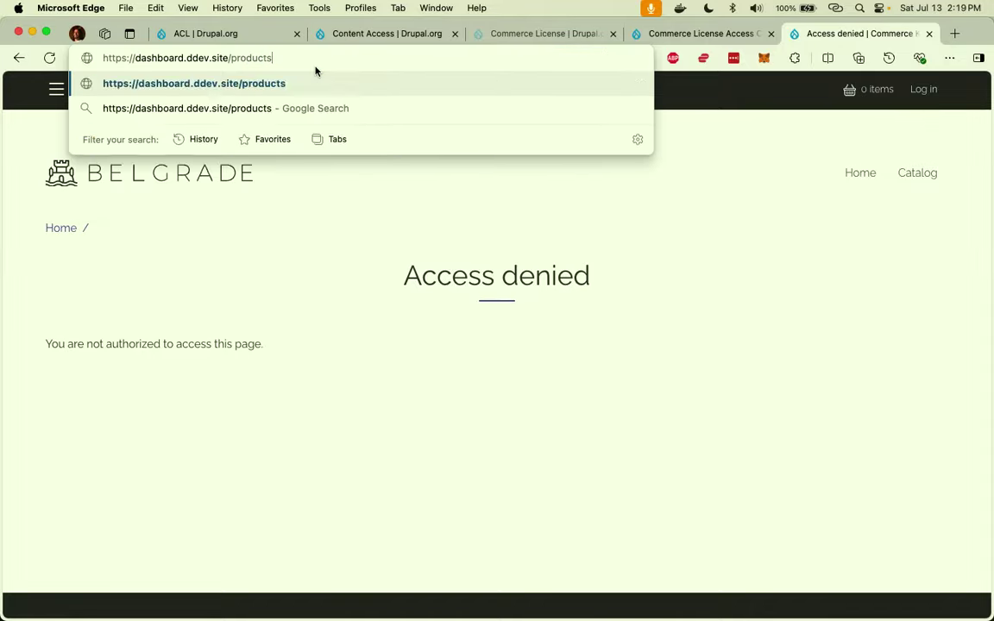
pyautogui.press('Return')
pyautogui.scroll(-10, 388, 306)
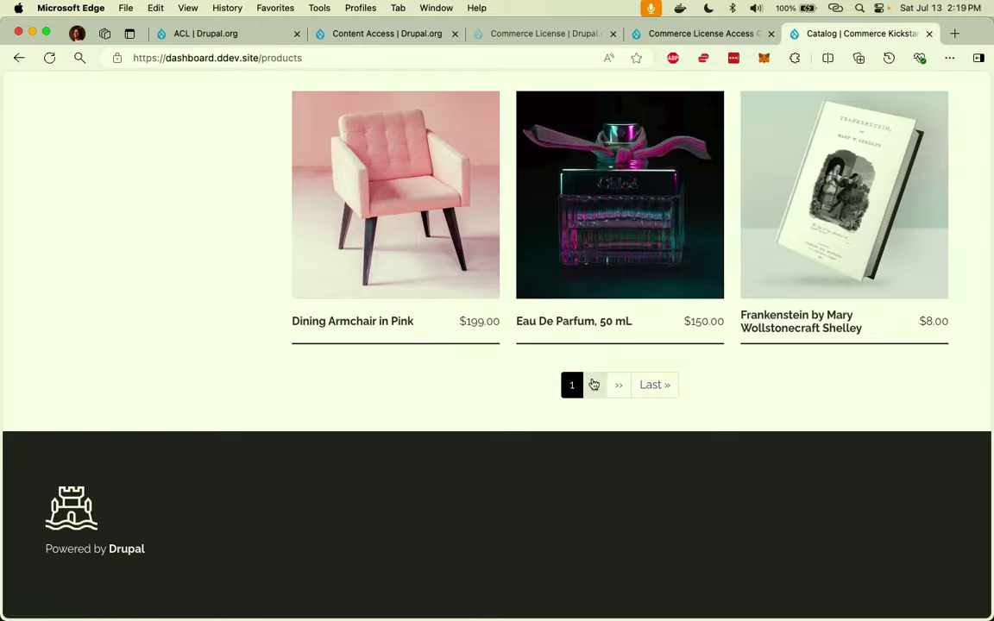
# Check the catalog's second page and return, then log in as admin.
pyautogui.click(593, 383)
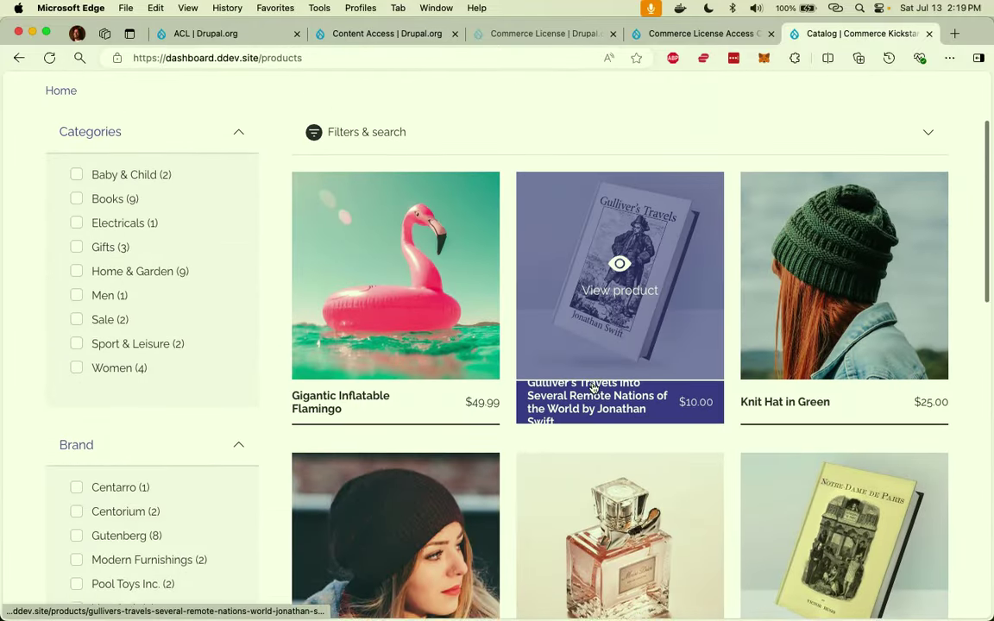
pyautogui.scroll(-10, 593, 388)
pyautogui.click(592, 384)
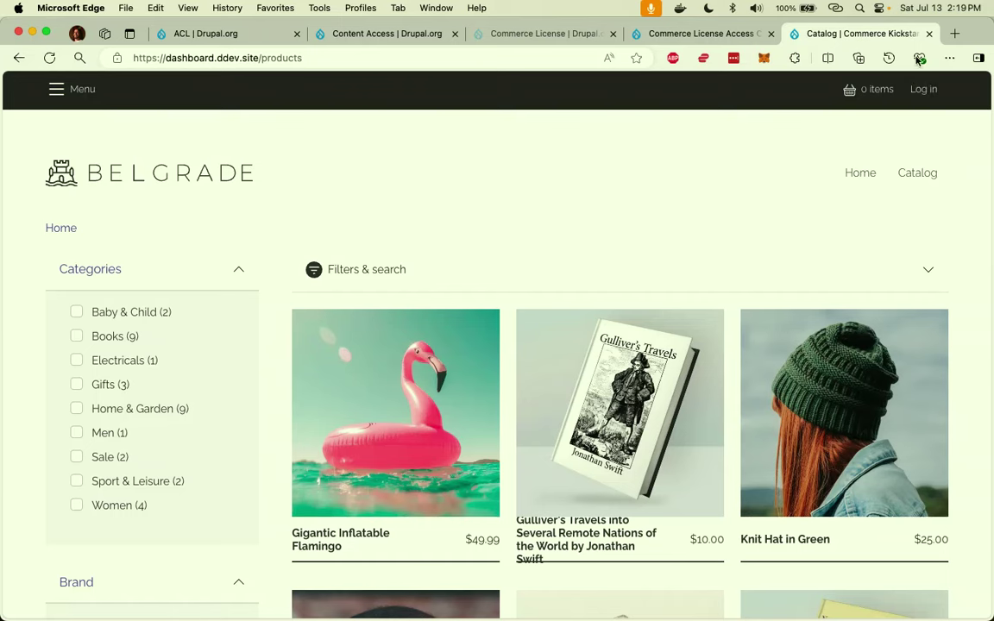
pyautogui.click(919, 92)
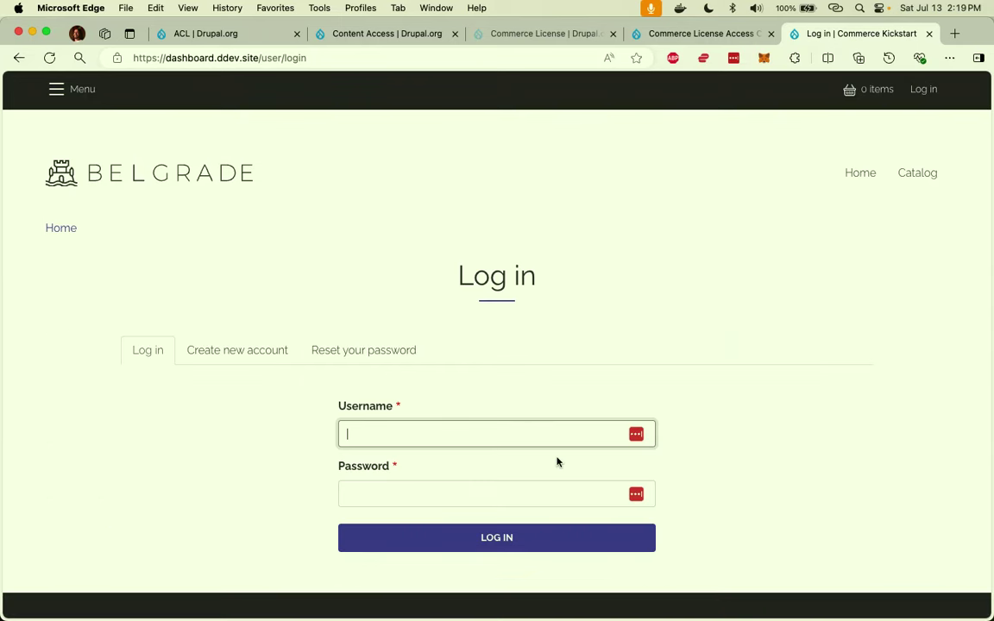
pyautogui.write('admin')
pyautogui.press('Tab')
pyautogui.write('•••••••••')
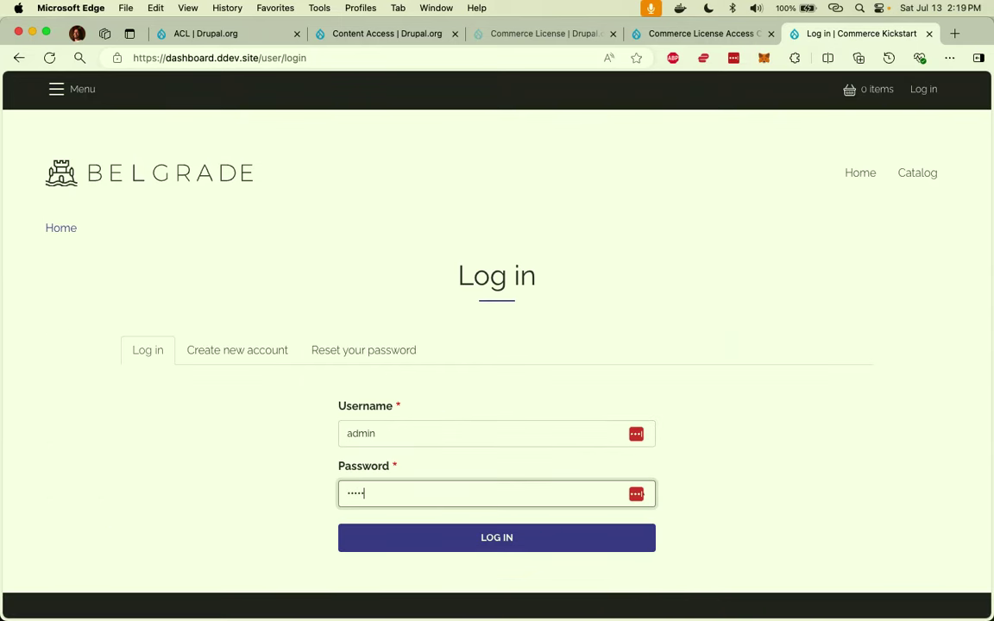
pyautogui.write('•••')
pyautogui.press('Return')
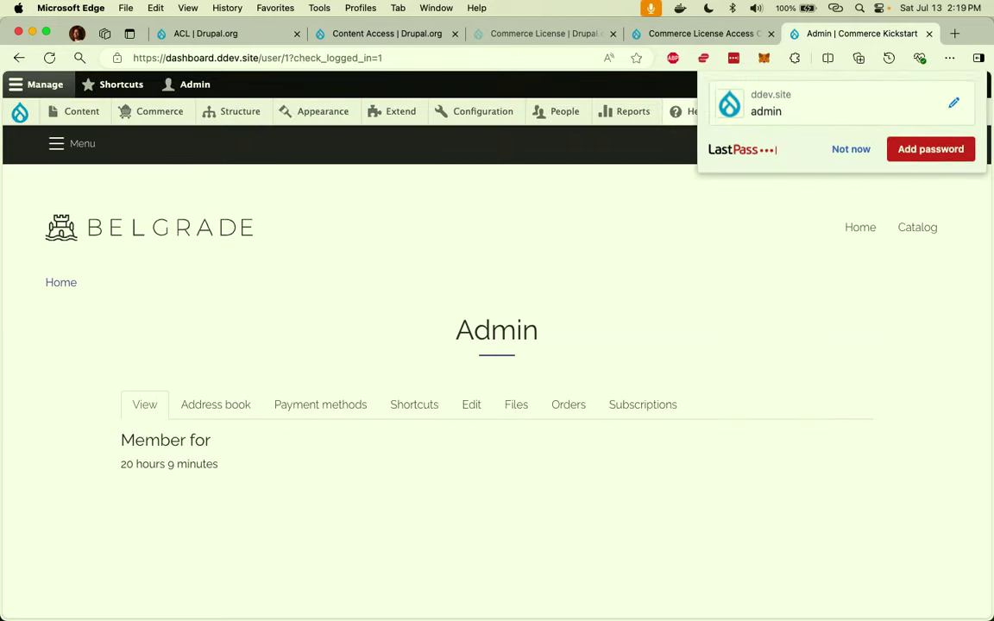
# Open the All access membership product from Commerce > Products and decline saving the password.
pyautogui.moveTo(156, 112)
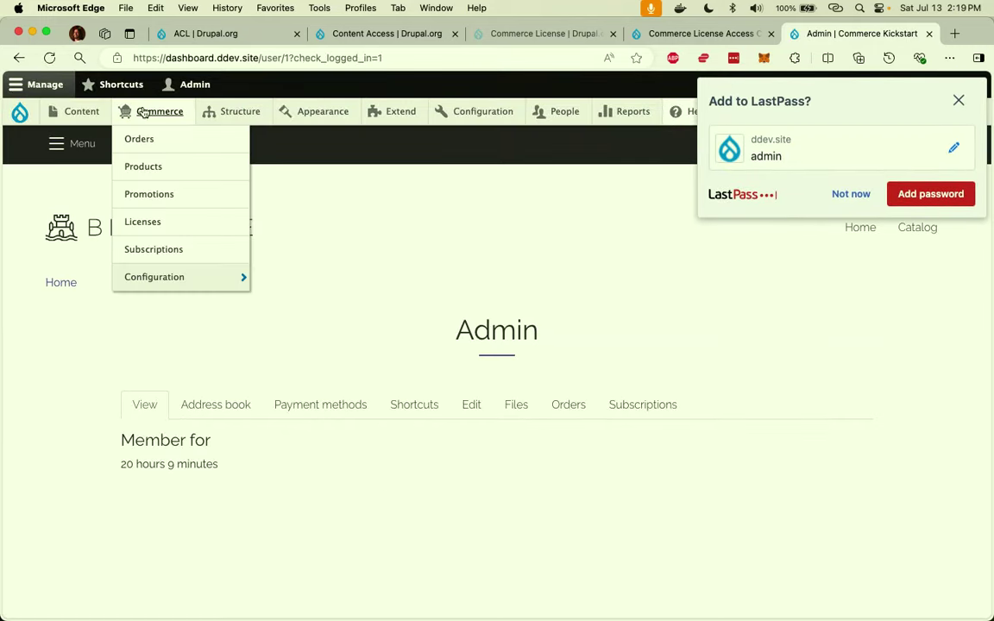
pyautogui.click(161, 183)
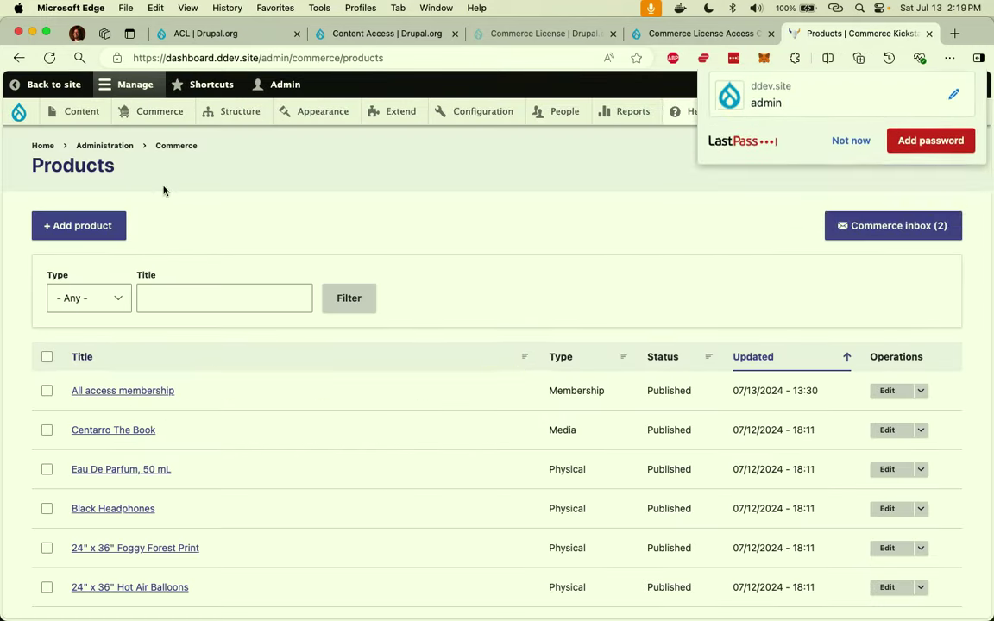
pyautogui.click(140, 390)
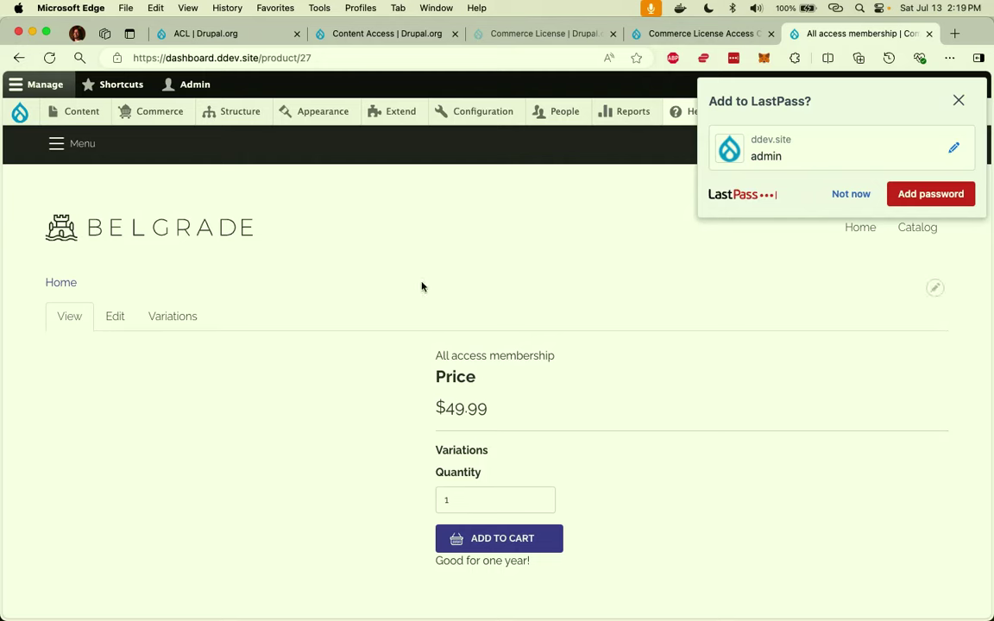
pyautogui.click(834, 194)
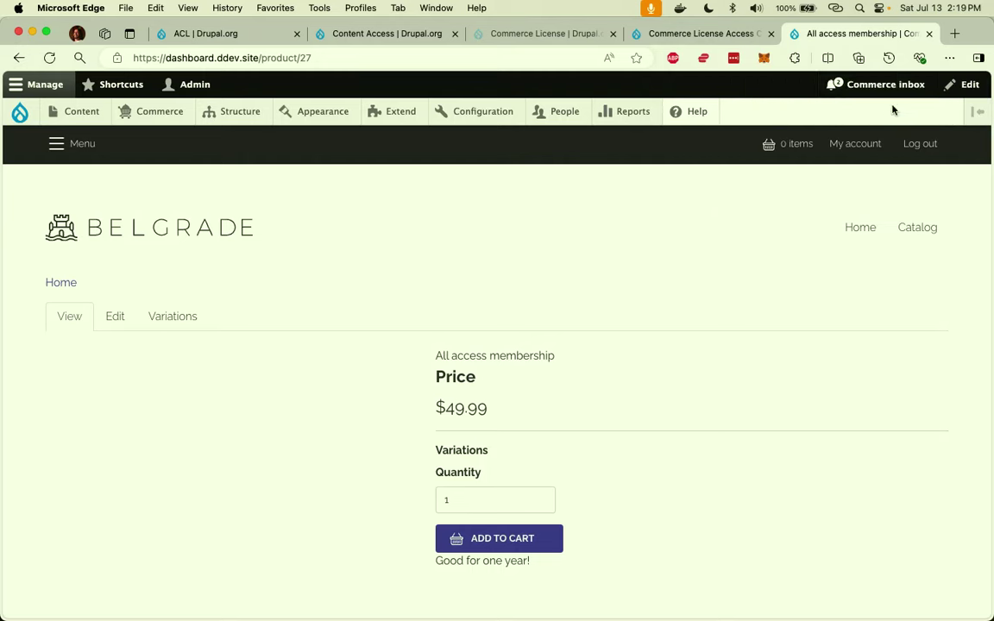
# Log out of the admin account and load /product/27 directly.
pyautogui.click(923, 155)
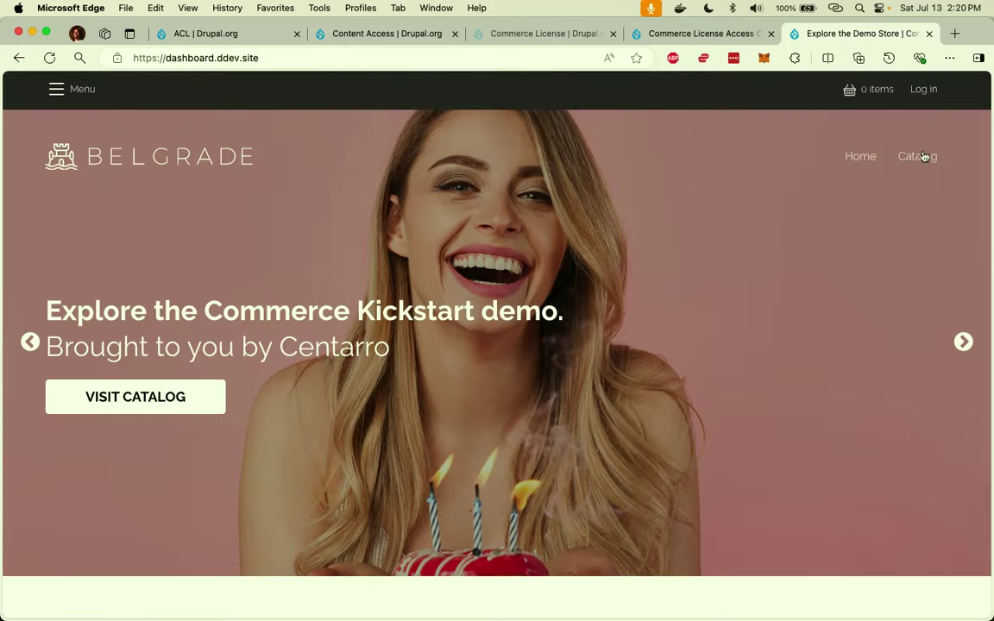
pyautogui.click(488, 53)
pyautogui.click(488, 54)
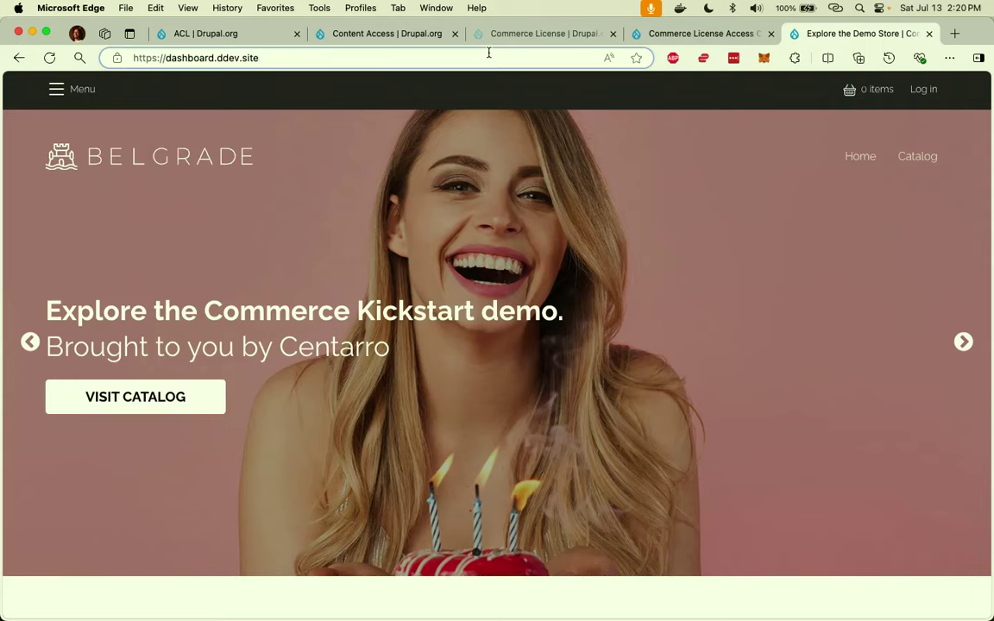
pyautogui.write('/product/27')
pyautogui.press('Return')
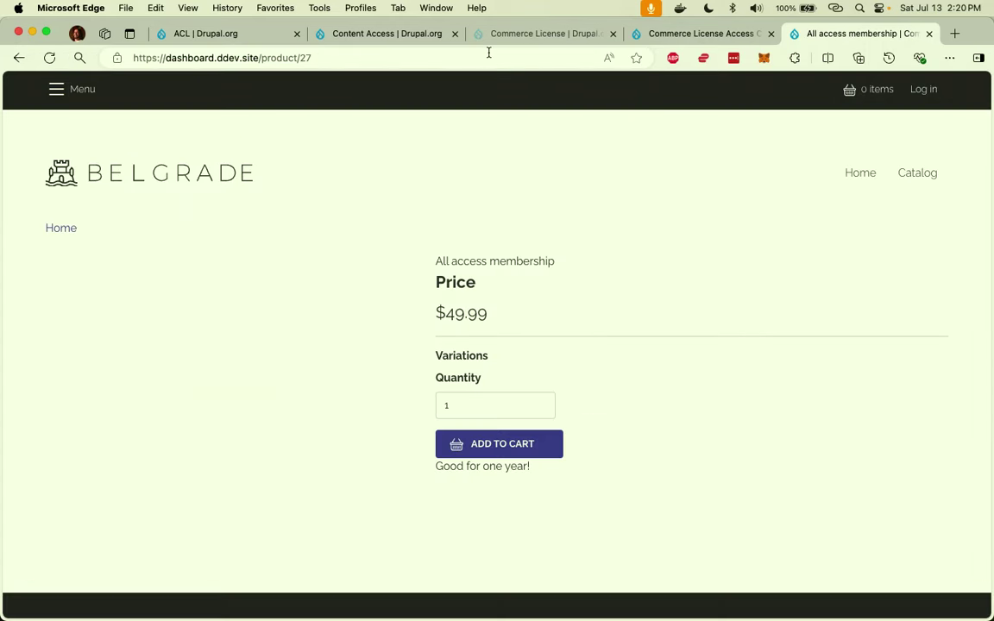
# Add the All access membership to the cart and start checkout.
pyautogui.click(525, 448)
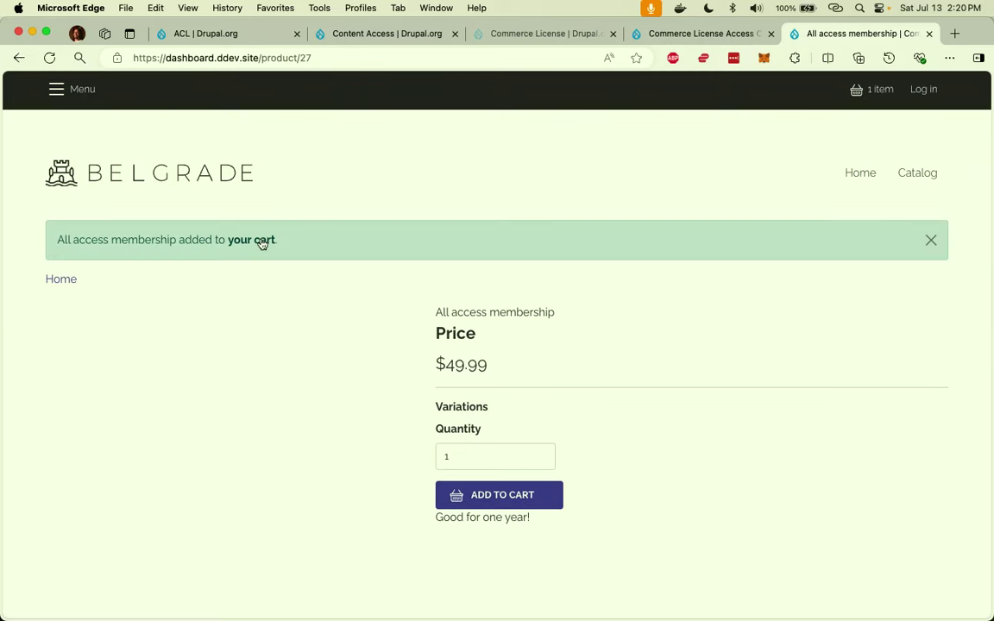
pyautogui.click(261, 241)
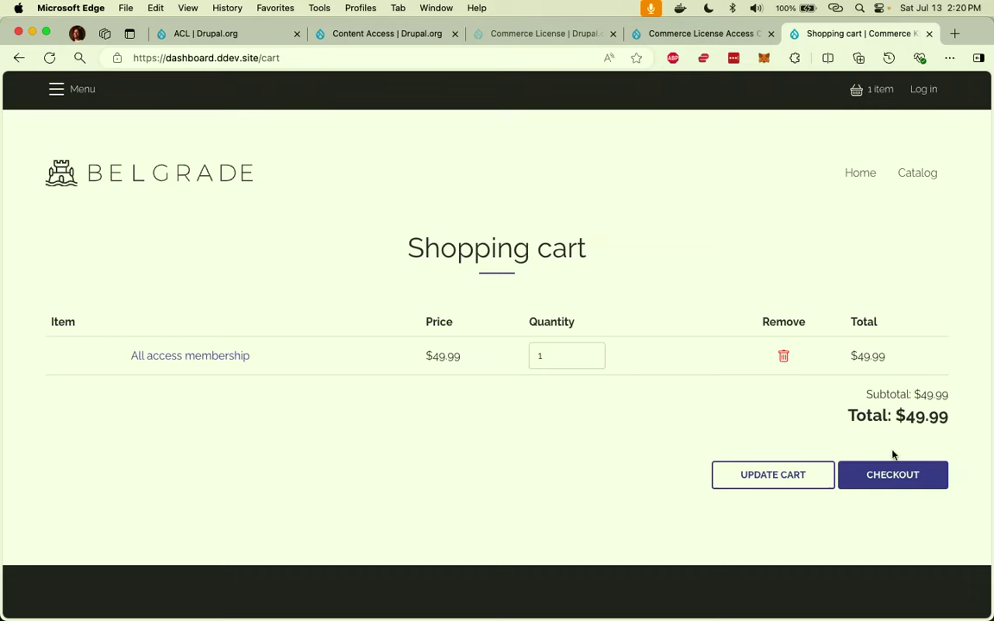
pyautogui.click(914, 480)
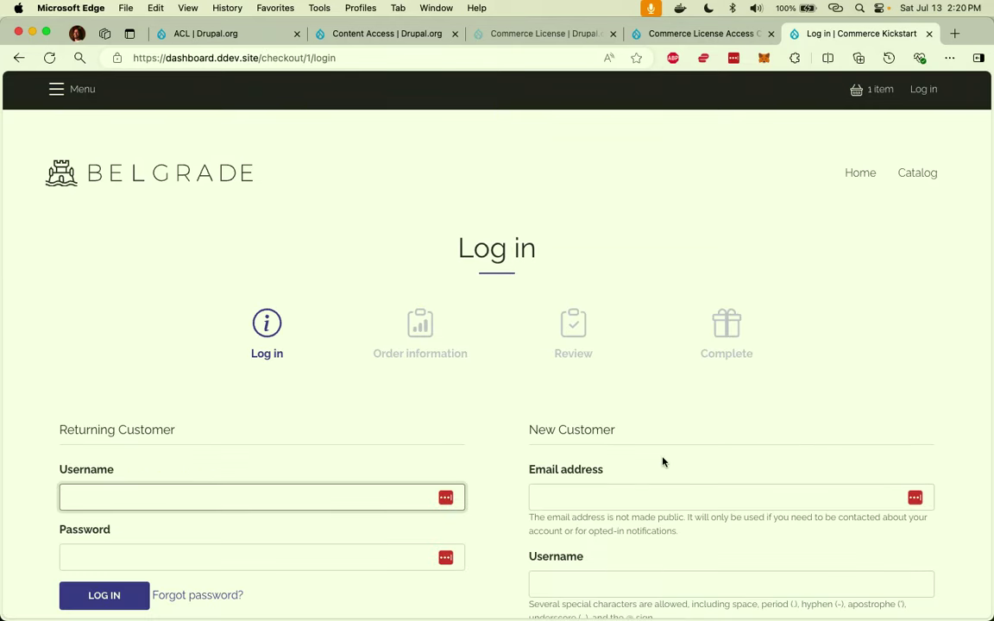
pyautogui.scroll(-3, 662, 462)
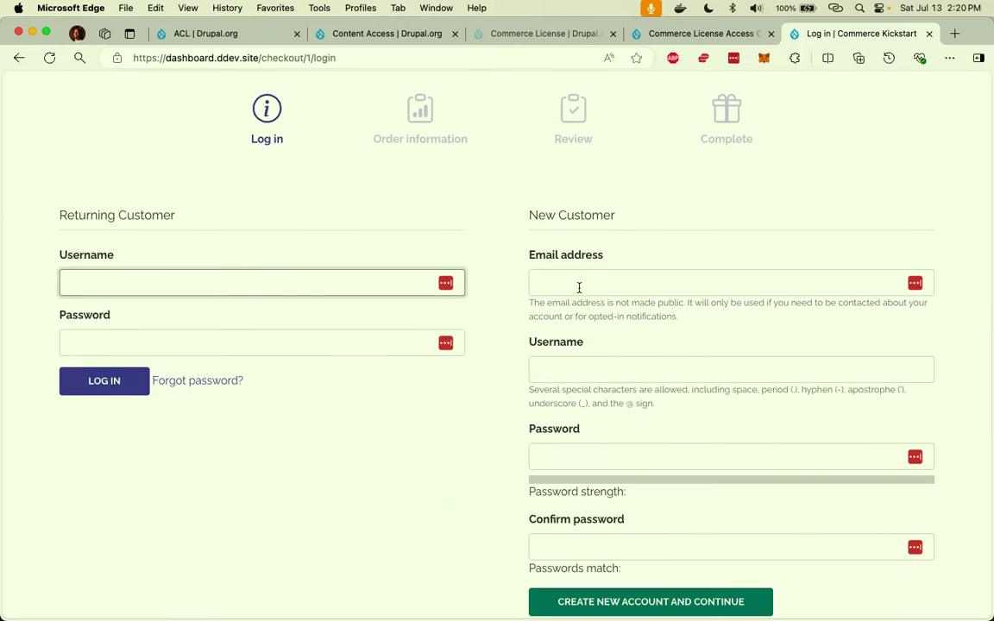
# Enter the new customer's email address in the checkout form.
pyautogui.click(579, 286)
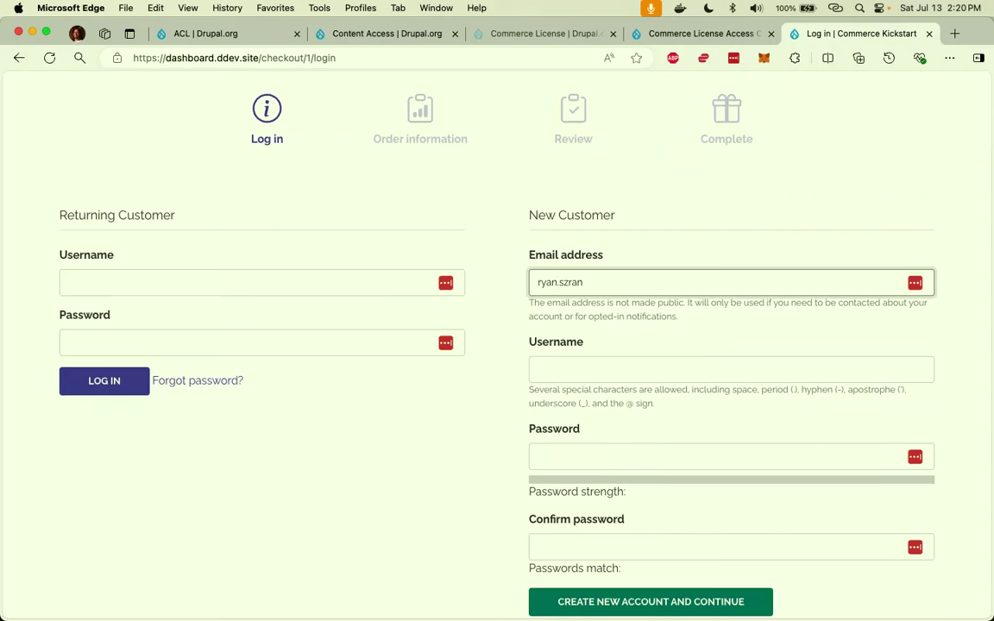
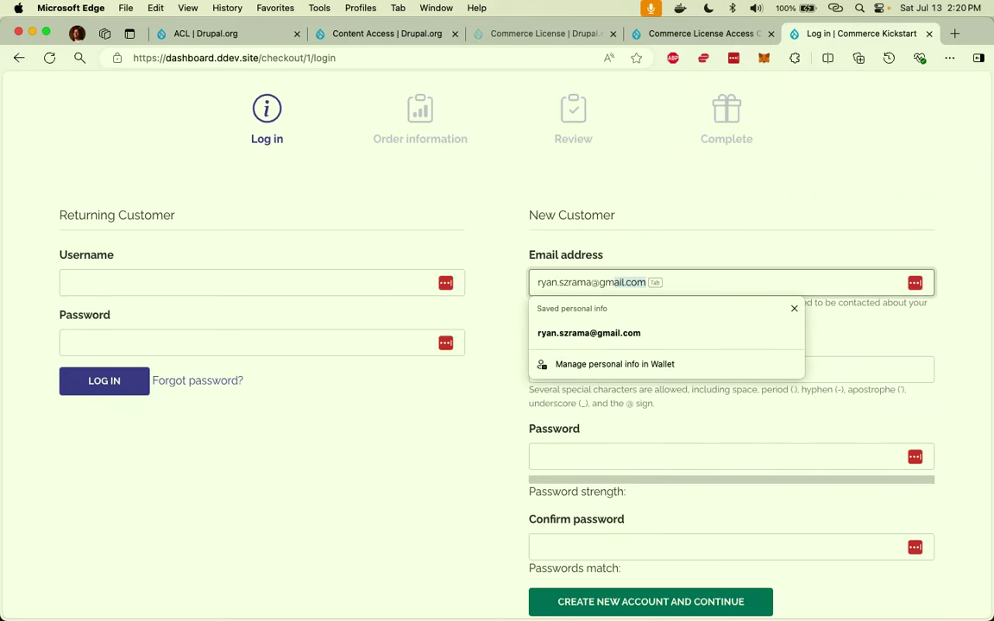
pyautogui.press('Tab')
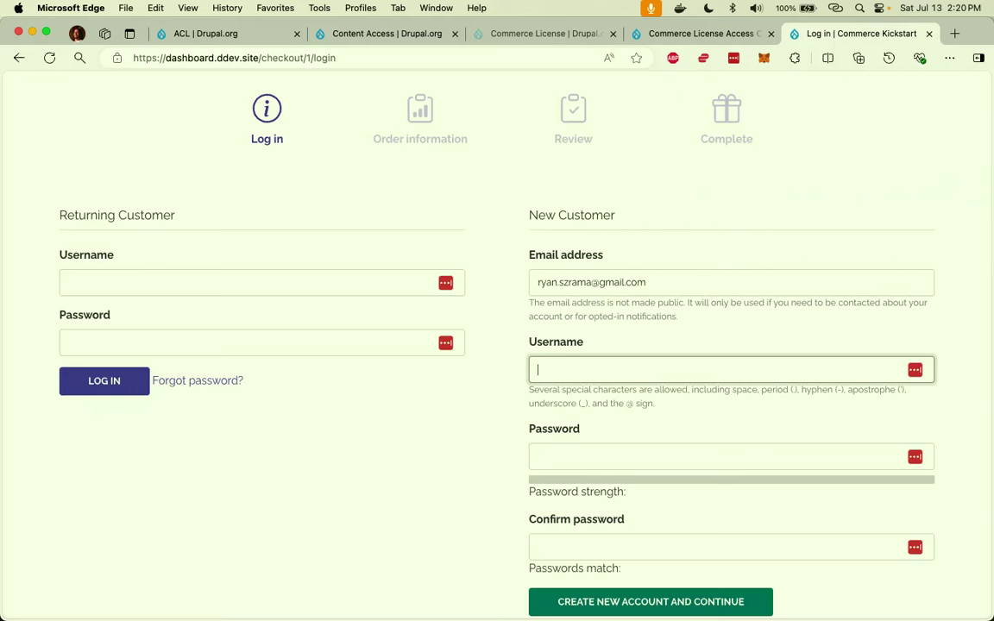
# Fill in the username and password with confirmation, then create the account and continue.
pyautogui.write('rszrama')
pyautogui.press('Tab')
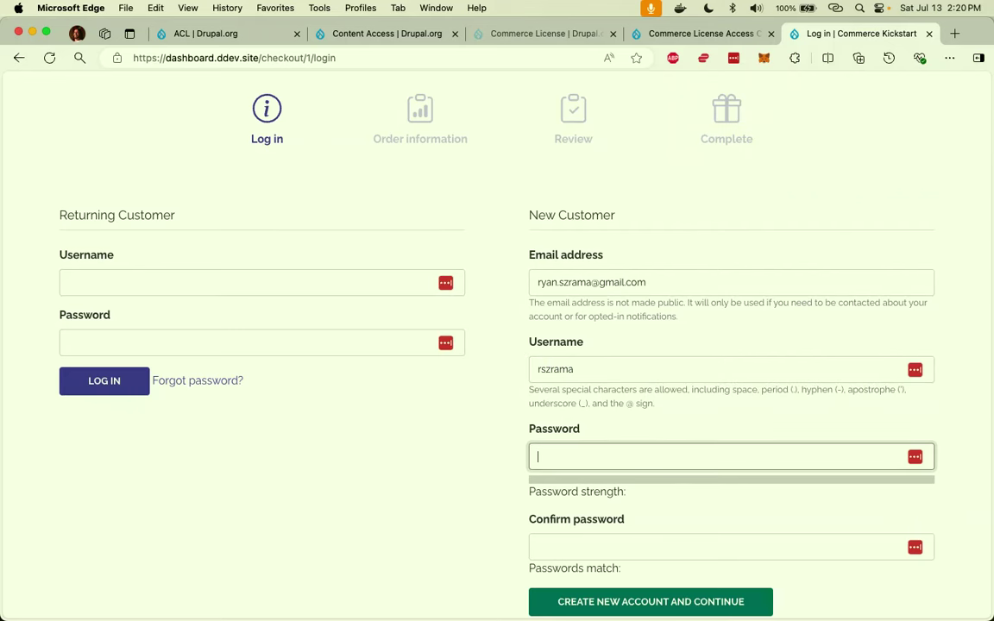
pyautogui.hotkey('shift', 'Tab')
pyautogui.hotkey('shift', 'Tab')
pyautogui.press('Tab')
pyautogui.press('Tab')
pyautogui.press('super+v')
pyautogui.press('Tab')
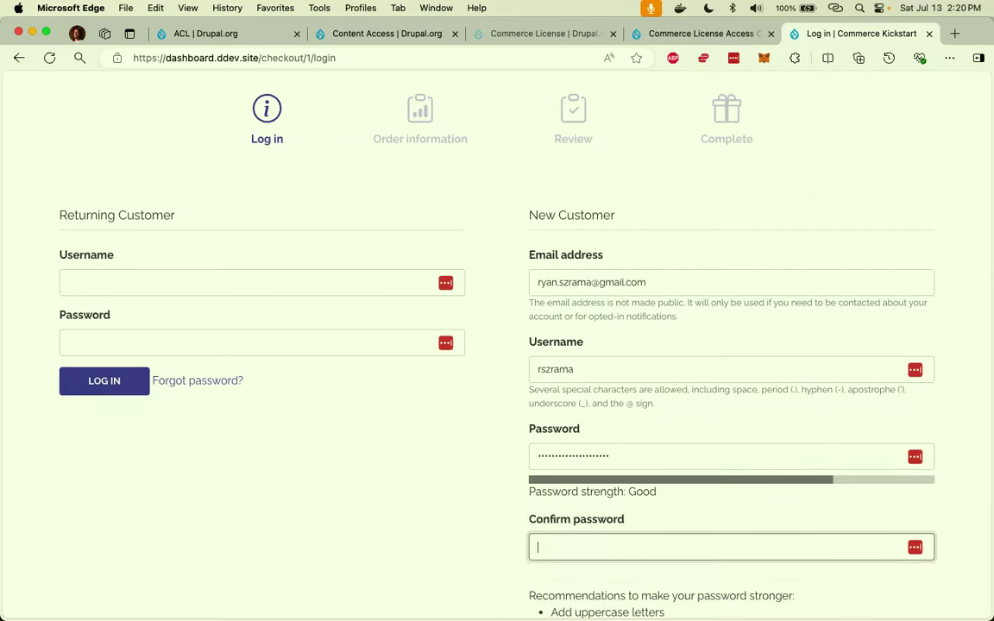
pyautogui.press('super+v')
pyautogui.press('Tab')
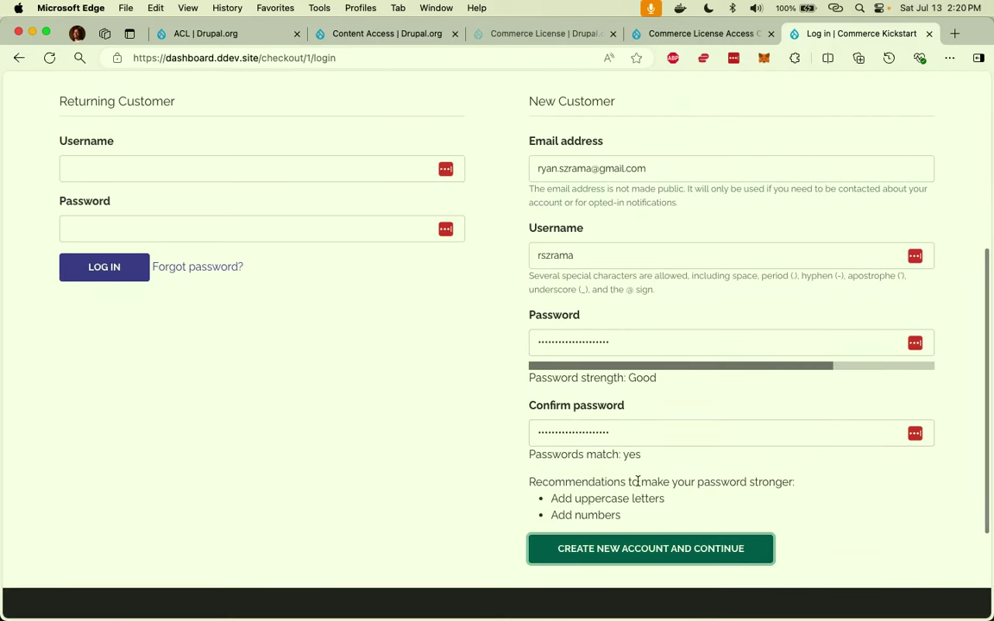
pyautogui.click(627, 551)
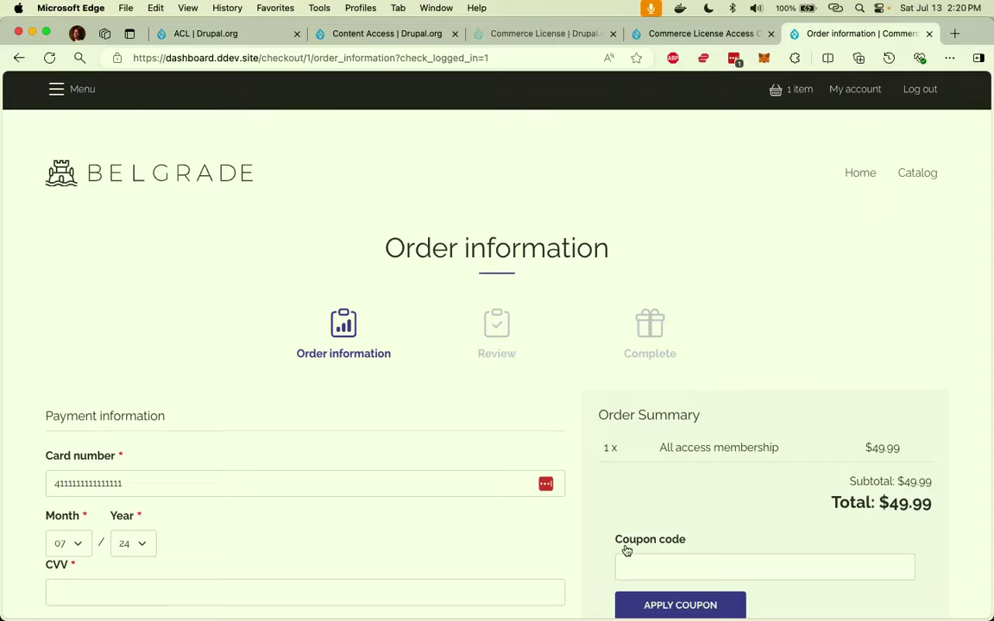
# Enter the card security code for the test Visa payment.
pyautogui.scroll(-5, 627, 550)
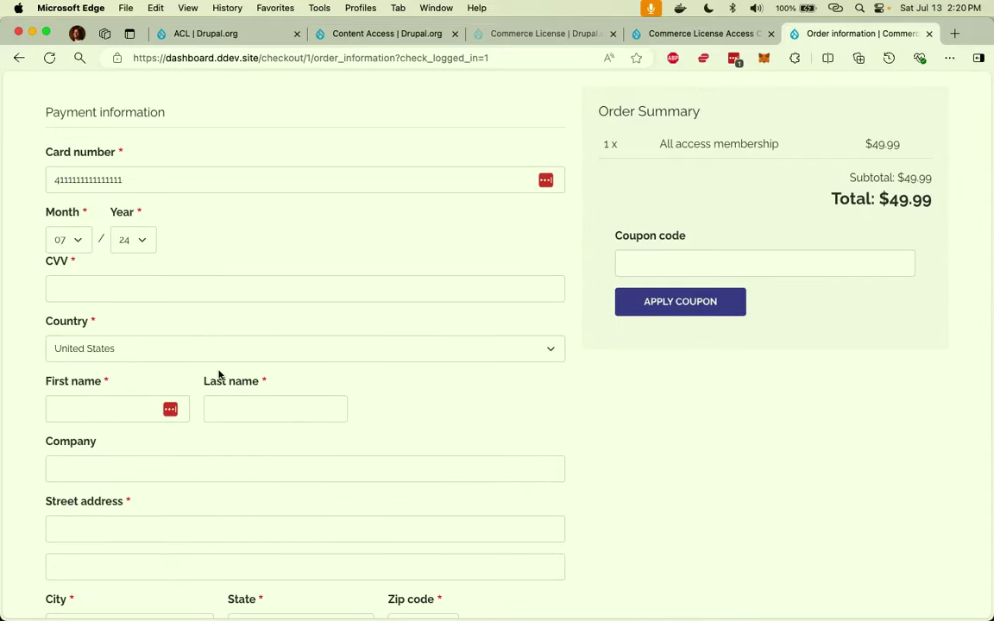
pyautogui.scroll(2, 219, 375)
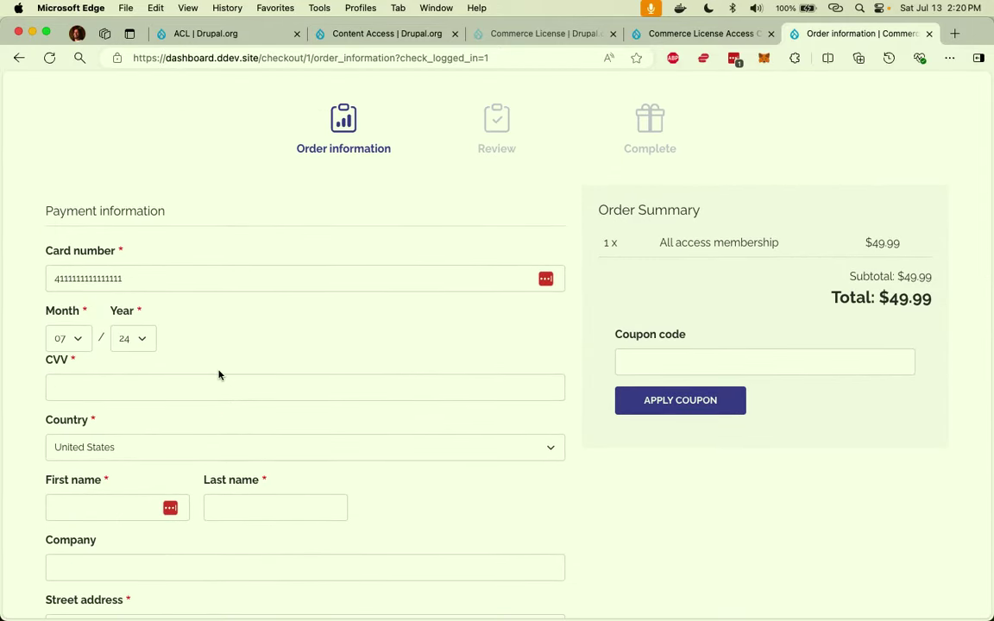
pyautogui.scroll(-2, 218, 375)
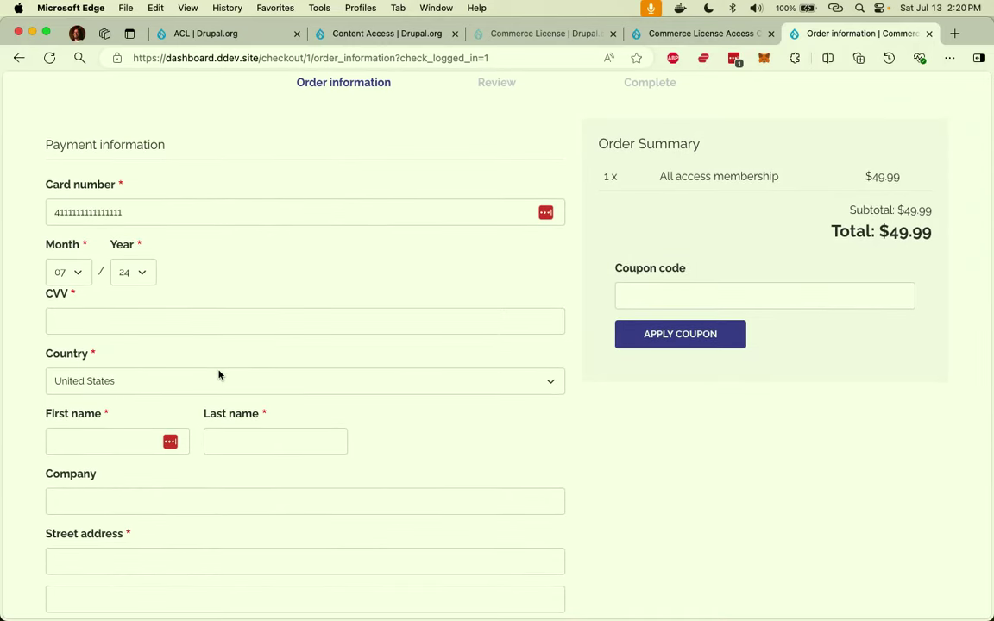
pyautogui.click(127, 327)
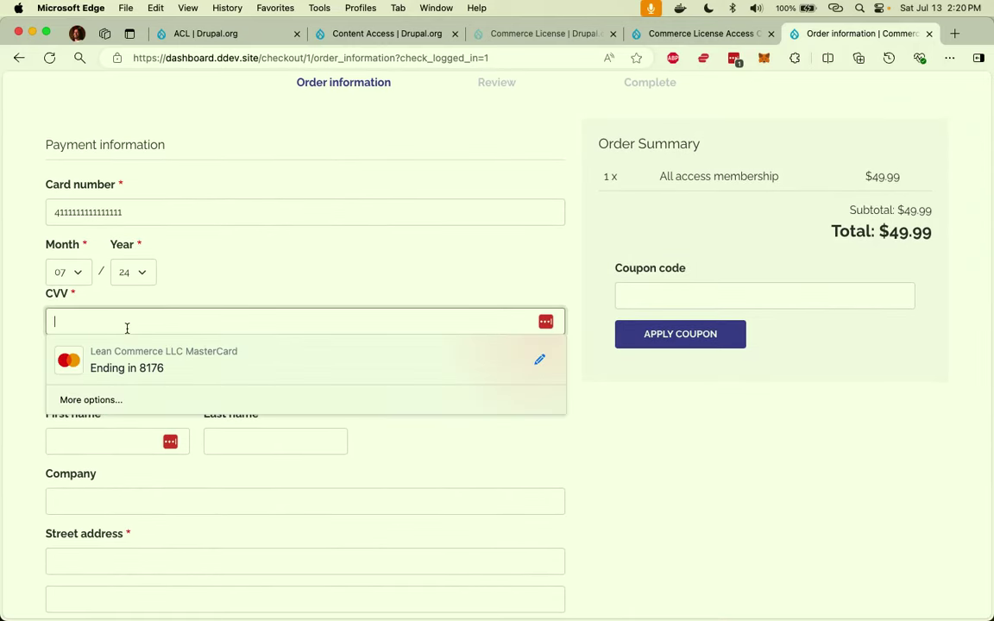
pyautogui.write('123')
# Fill the billing address from a saved entry and clear the Company field.
pyautogui.scroll(-2, 128, 380)
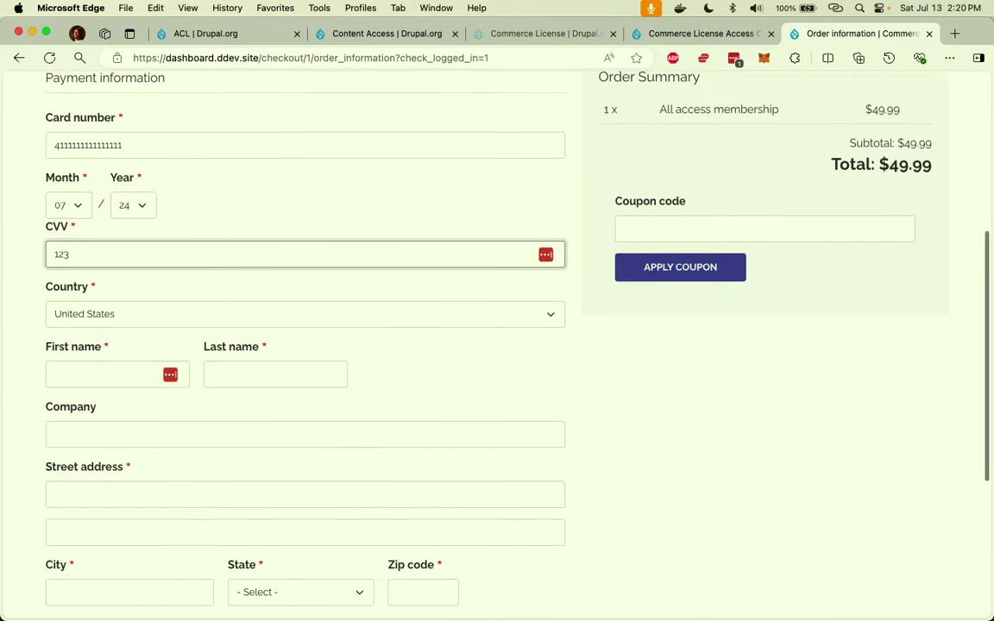
pyautogui.click(129, 381)
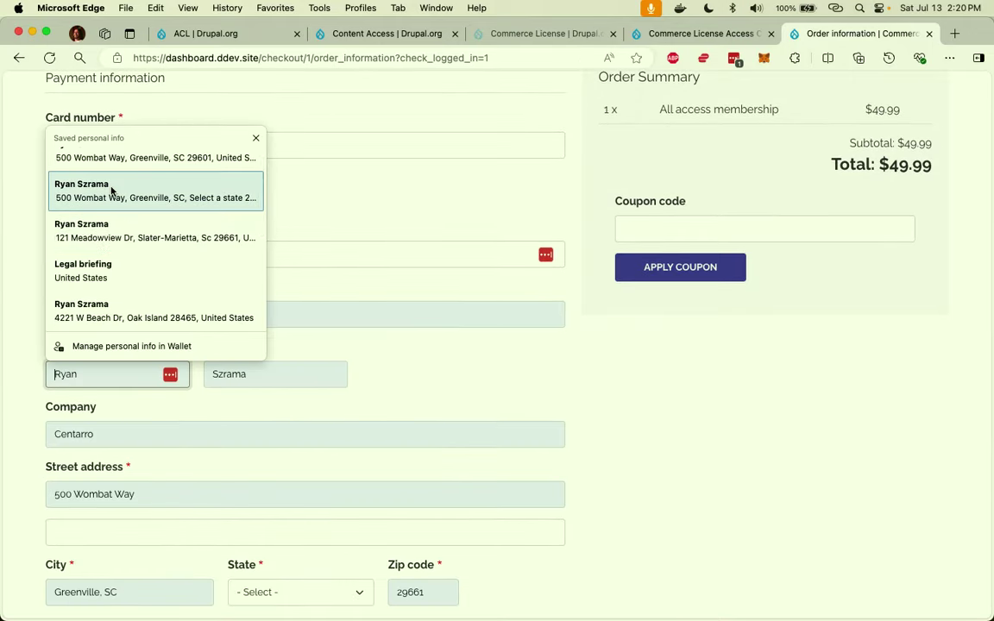
pyautogui.click(112, 194)
pyautogui.scroll(-2, 150, 363)
pyautogui.click(149, 368)
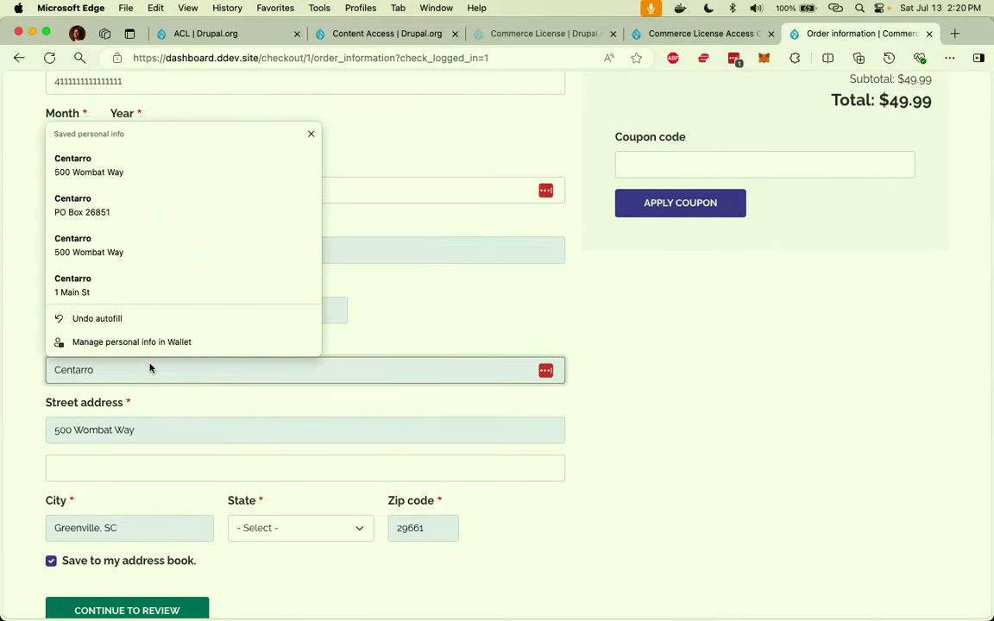
pyautogui.press('BackSpace')
pyautogui.press('BackSpace')
pyautogui.press('BackSpace')
pyautogui.press('BackSpace')
pyautogui.press('BackSpace')
pyautogui.press('BackSpace')
pyautogui.press('BackSpace')
pyautogui.press('BackSpace')
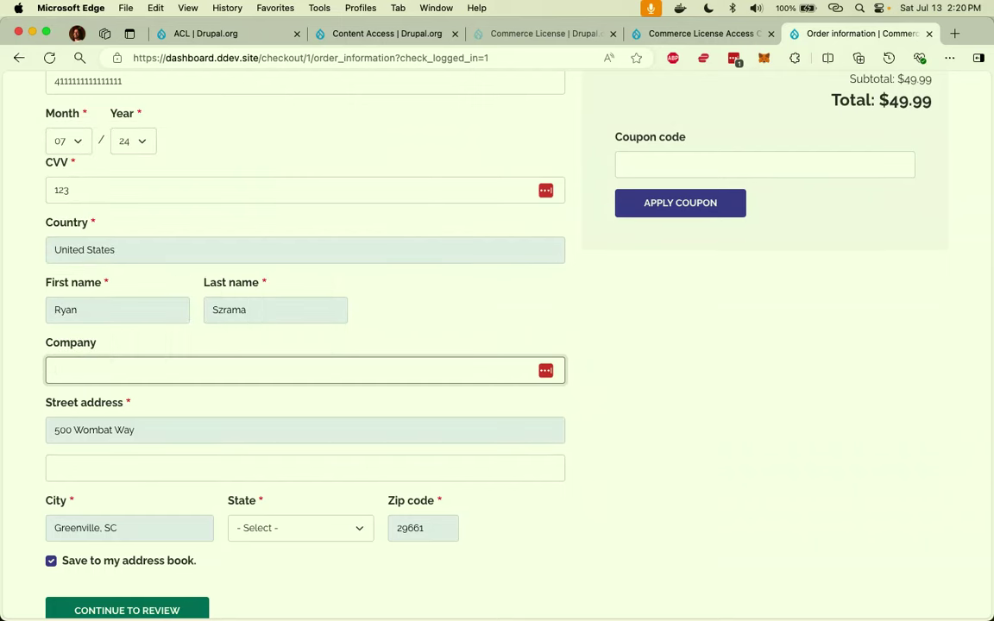
# Set State to South Carolina, remove the abbreviation from City, and continue to review.
pyautogui.click(292, 528)
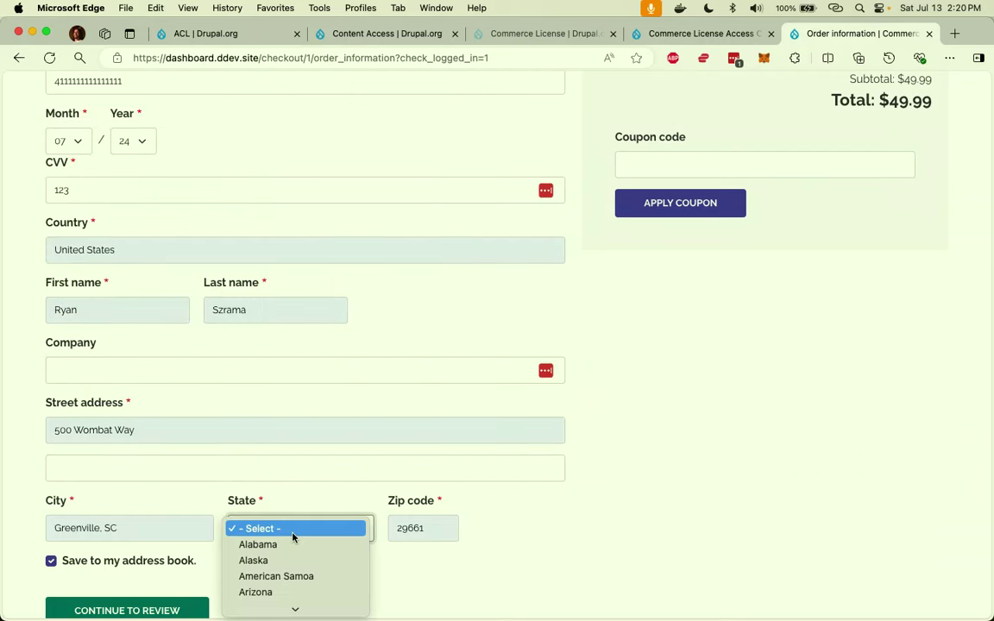
pyautogui.scroll(-1, 293, 534)
pyautogui.click(292, 532)
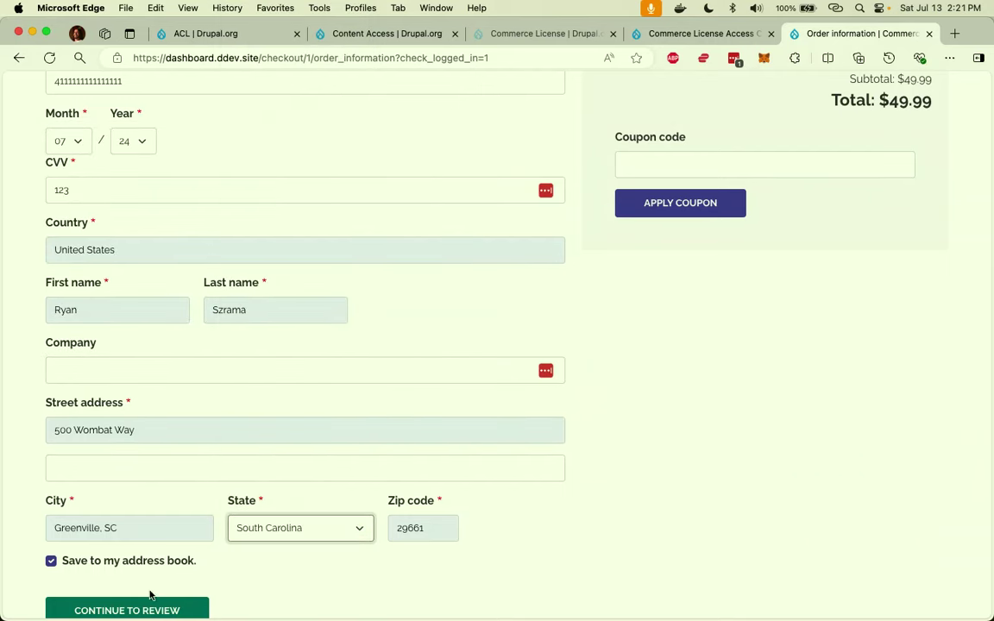
pyautogui.click(142, 526)
pyautogui.press('BackSpace')
pyautogui.press('BackSpace')
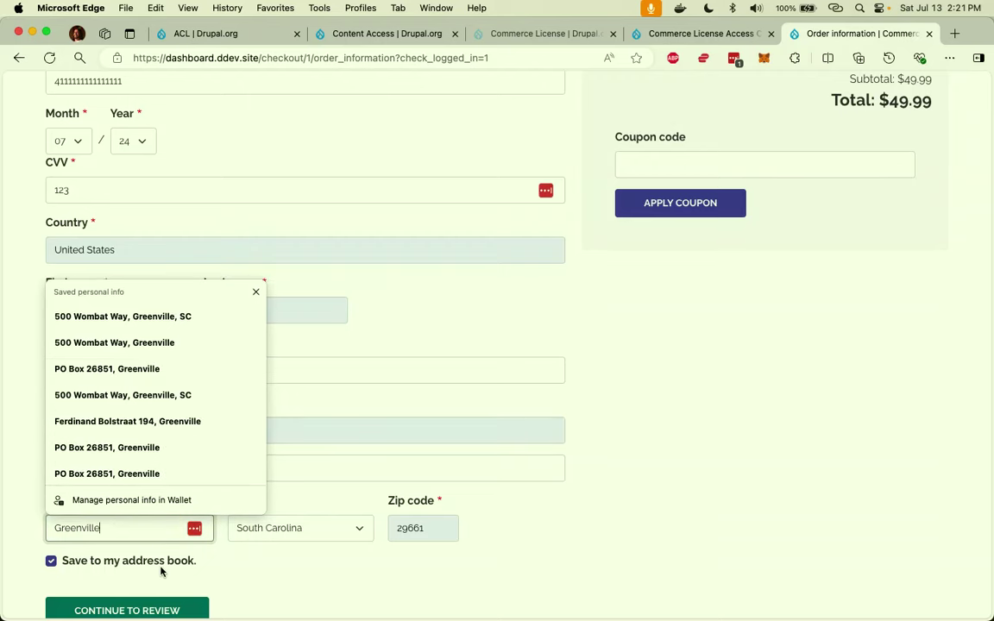
pyautogui.click(160, 609)
# Pay and complete the $49.99 membership purchase, then check the order 1 confirmation.
pyautogui.scroll(-3, 162, 443)
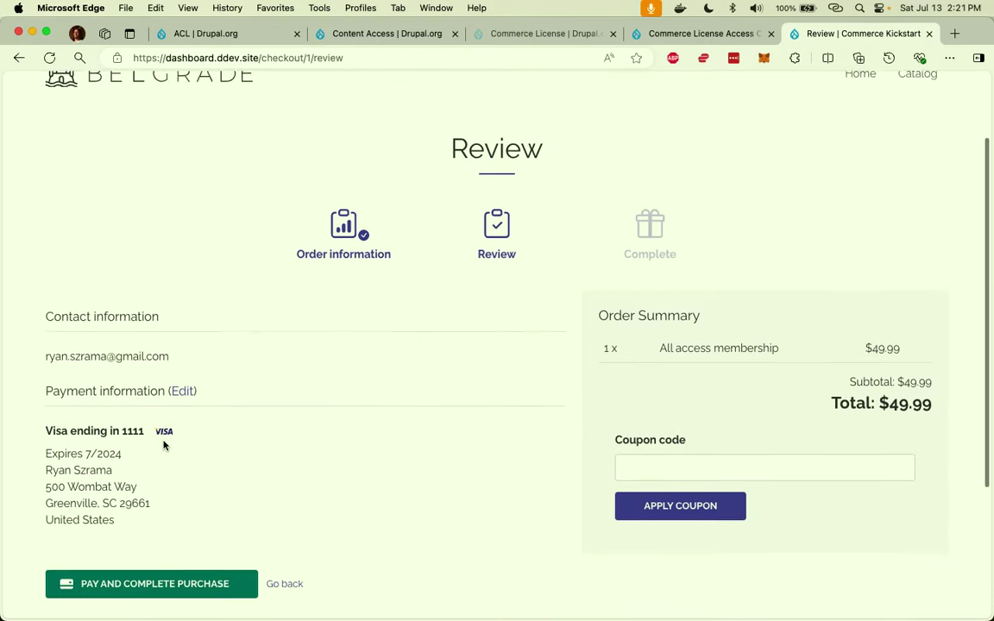
pyautogui.click(186, 569)
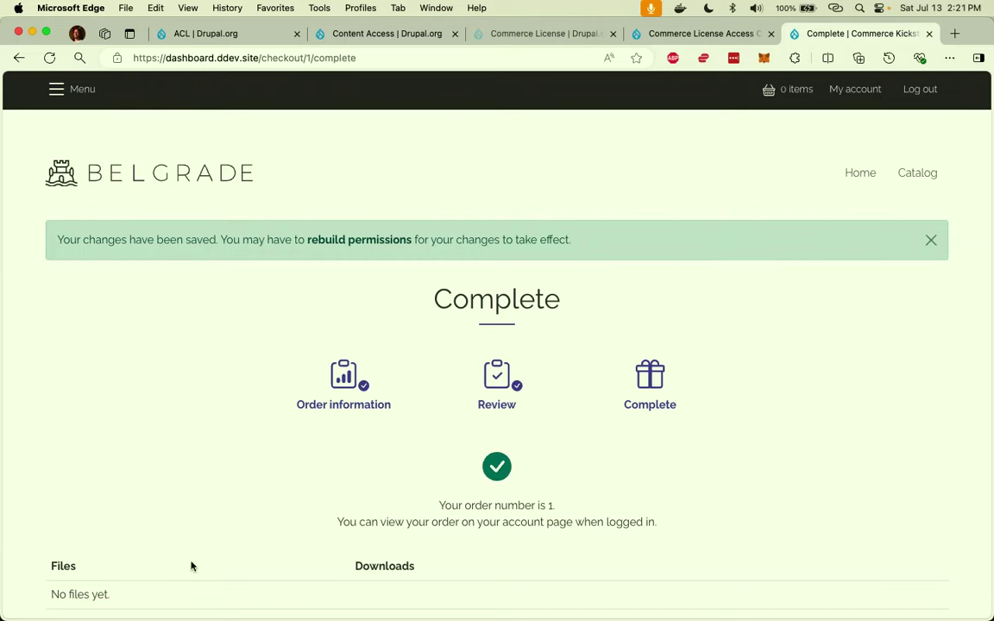
pyautogui.scroll(-2, 306, 415)
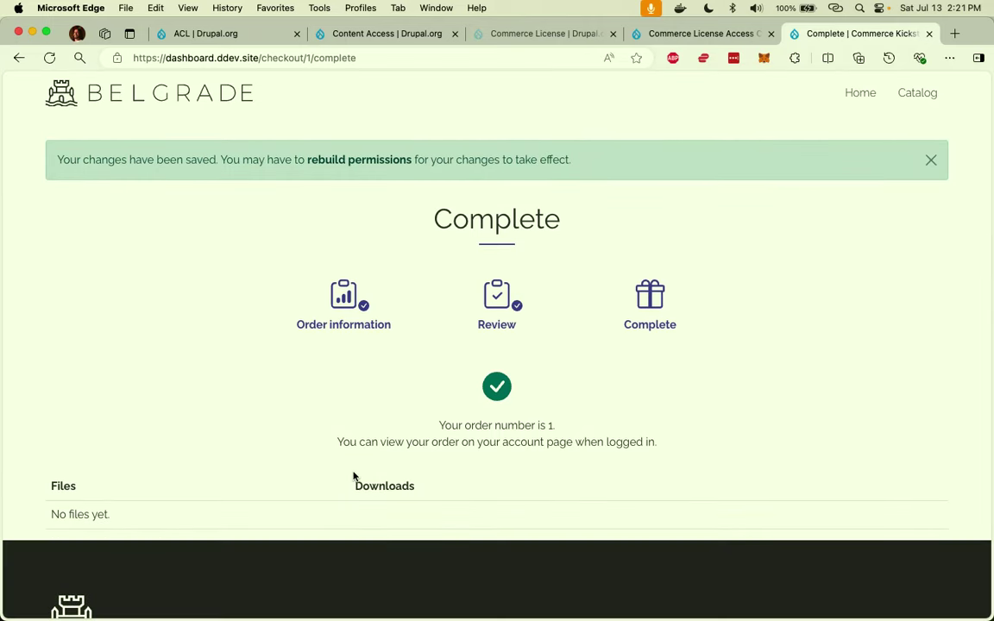
pyautogui.scroll(2, 353, 474)
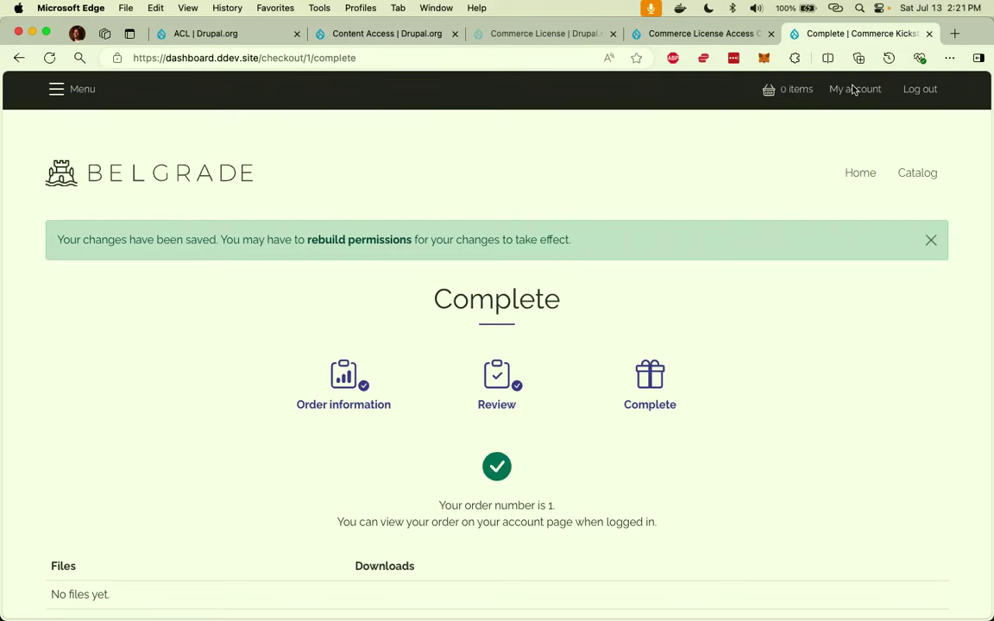
# Rebuild permissions, return to the store home page, then open the customer's /user page.
pyautogui.click(372, 240)
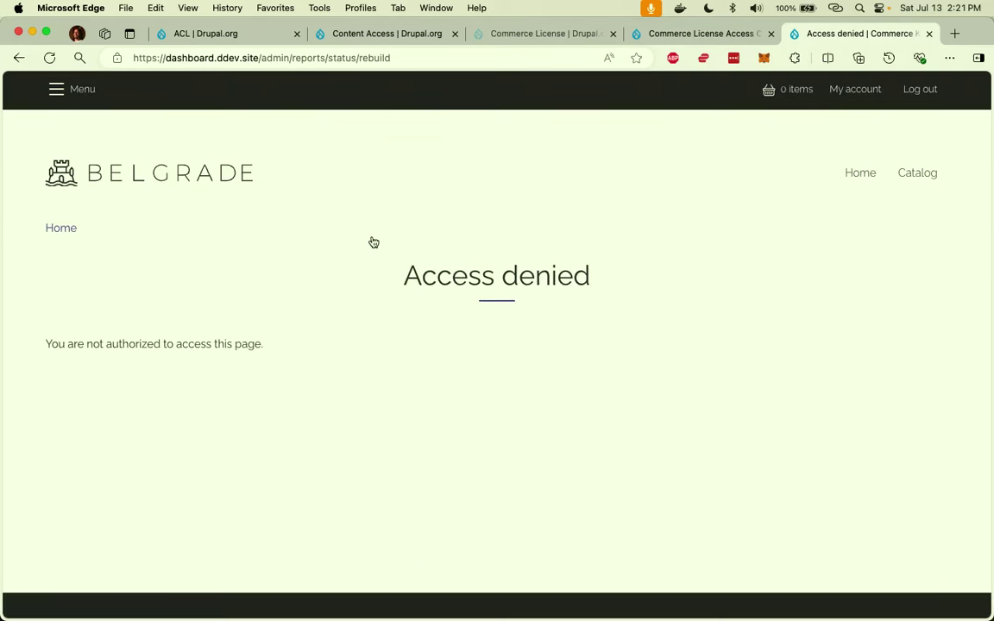
pyautogui.click(183, 168)
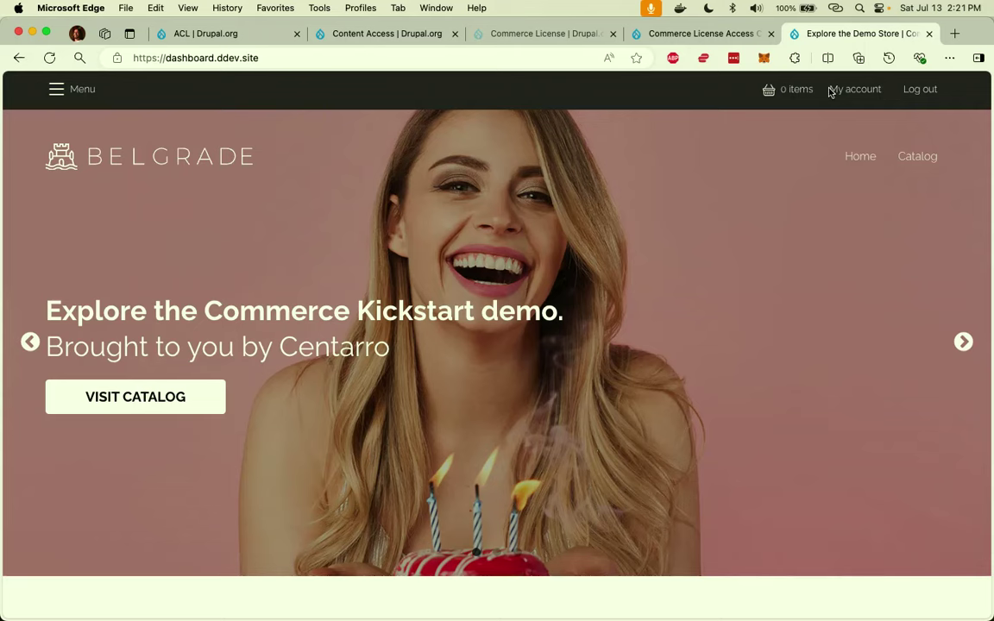
pyautogui.click(567, 60)
pyautogui.press('Right')
pyautogui.write('/user')
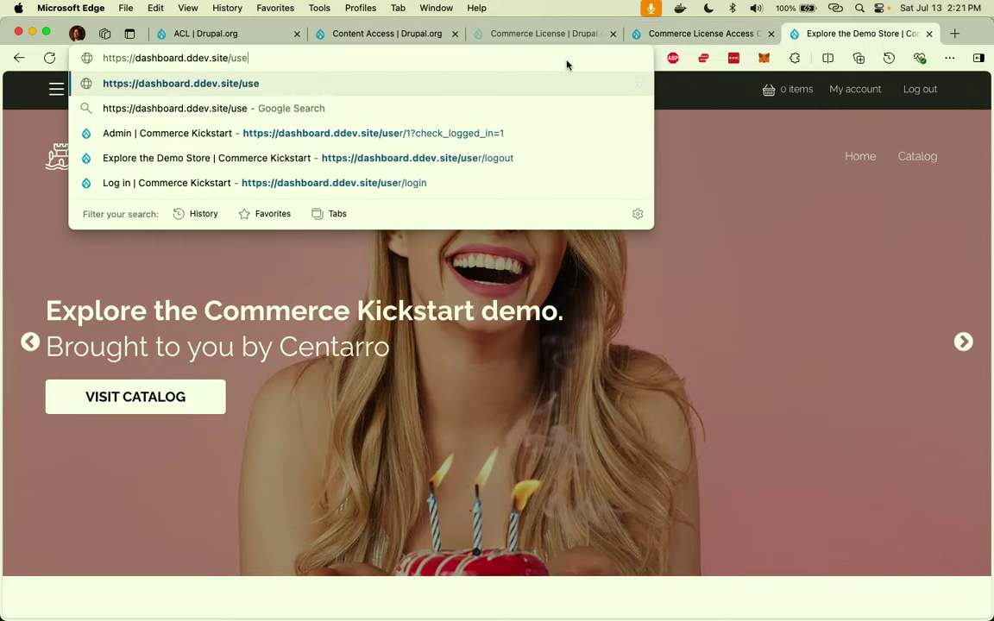
pyautogui.press('Return')
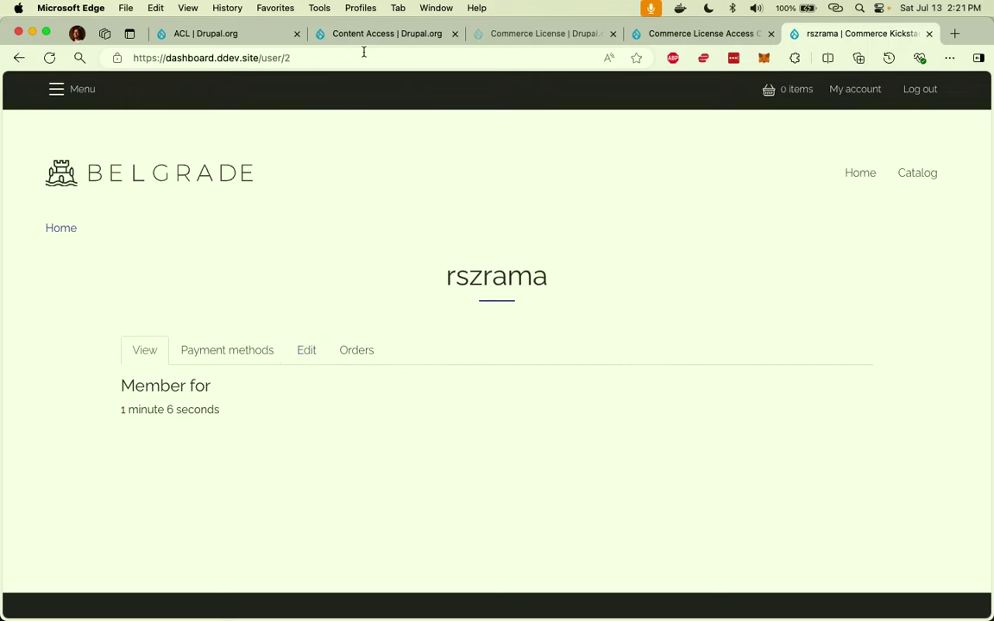
pyautogui.doubleClick(265, 57)
# Load /node/2 to view the Sample legal briefing, then switch to the Commerce License Access Control tab.
pyautogui.write('node')
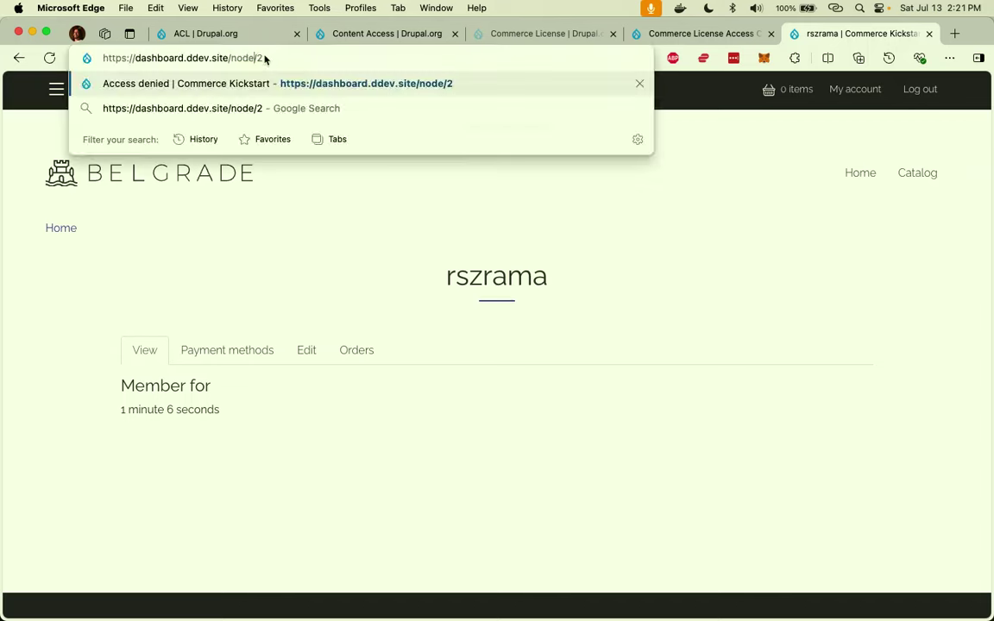
pyautogui.press('Return')
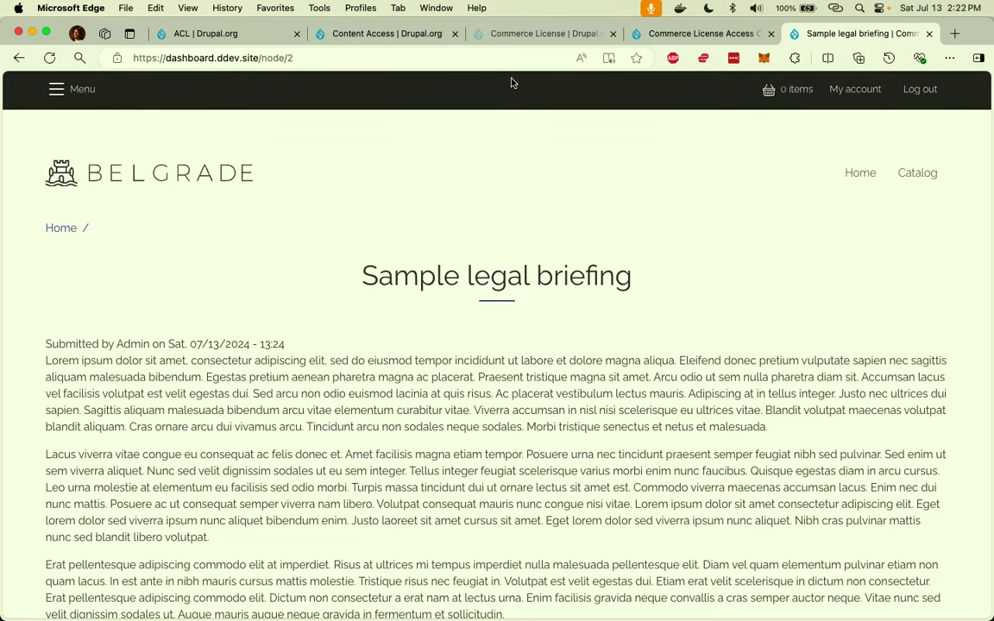
pyautogui.click(654, 42)
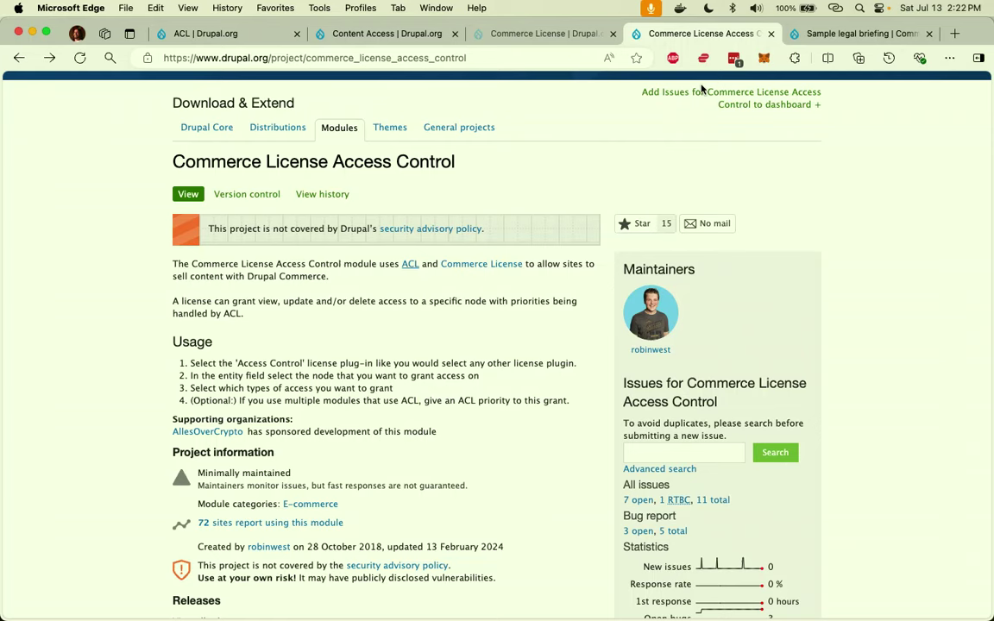
# Return to the Sample legal briefing tab and sign the customer out via user/logout.
pyautogui.scroll(-1, 724, 95)
pyautogui.click(858, 34)
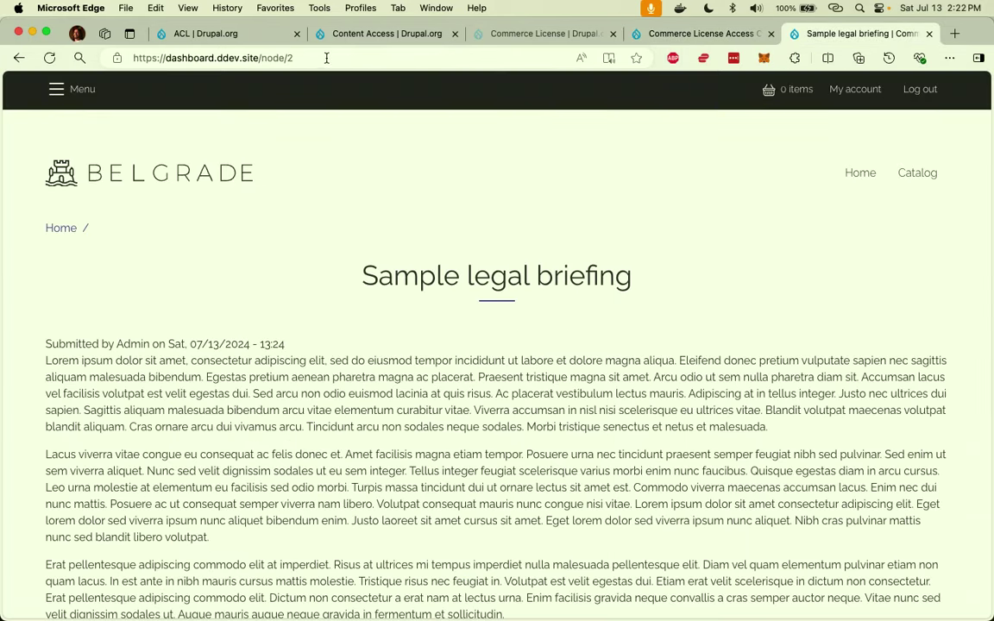
pyautogui.moveTo(264, 58); pyautogui.dragTo(337, 78)
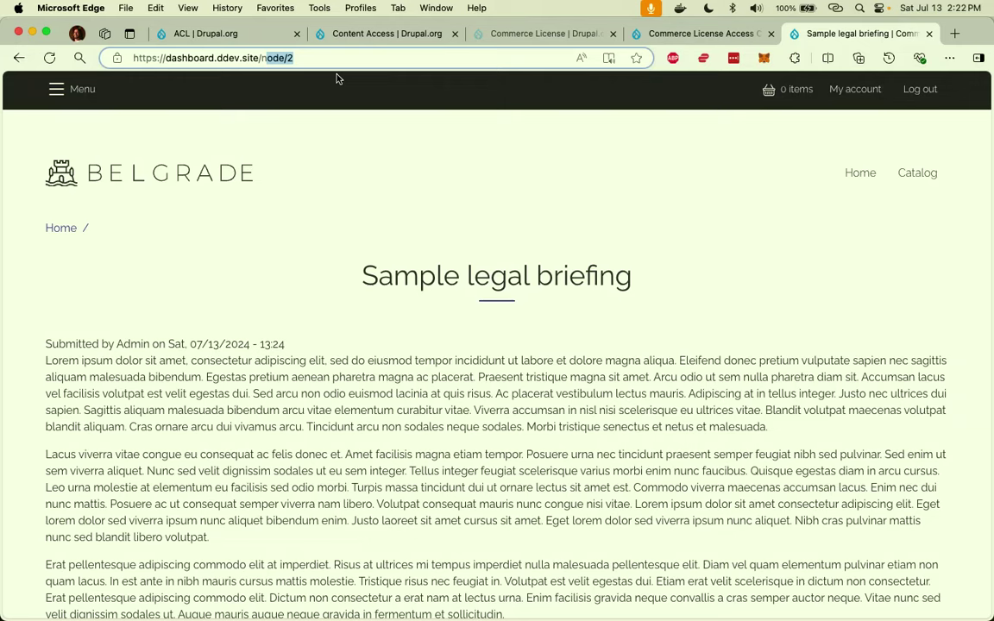
pyautogui.press('BackSpace')
pyautogui.press('BackSpace')
pyautogui.write('user/')
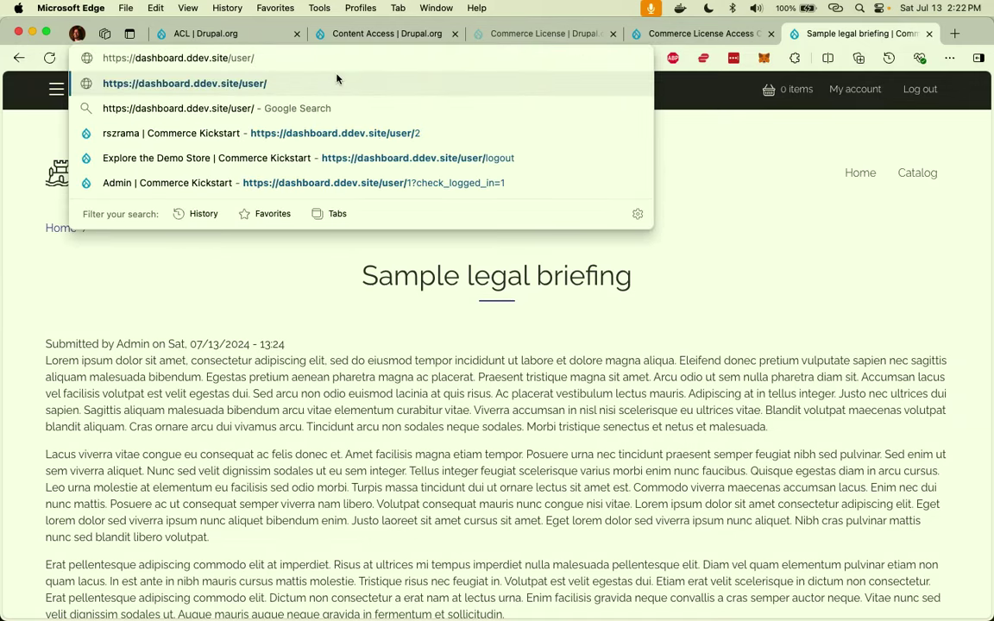
pyautogui.write('logout')
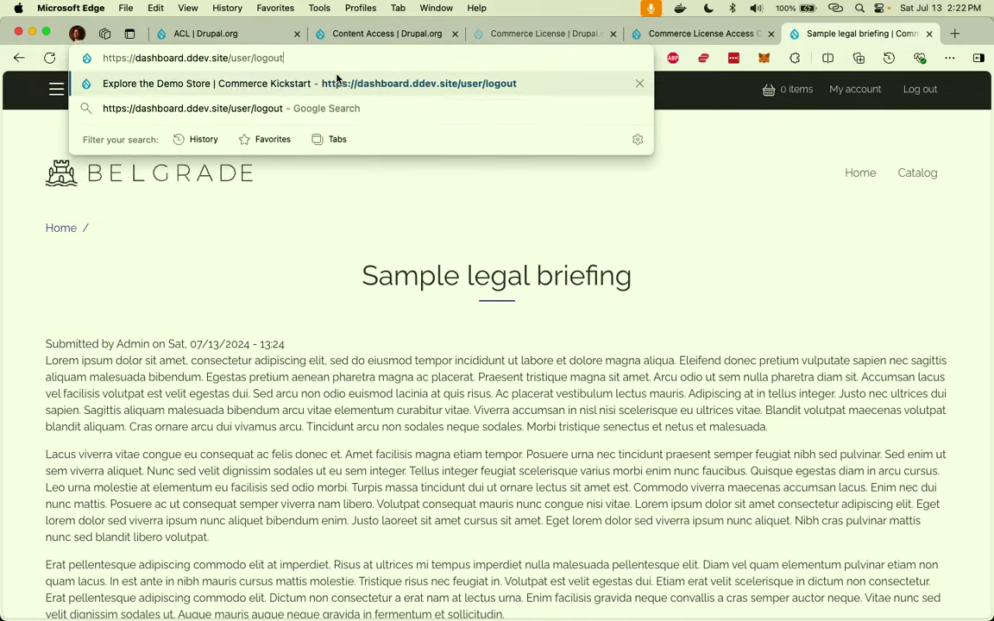
pyautogui.press('Return')
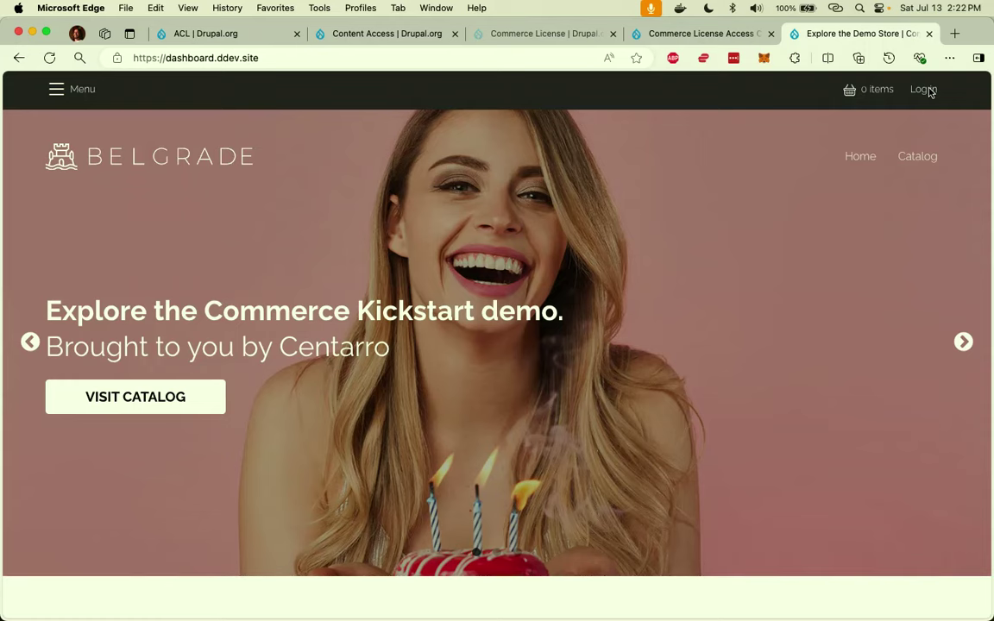
pyautogui.click(533, 53)
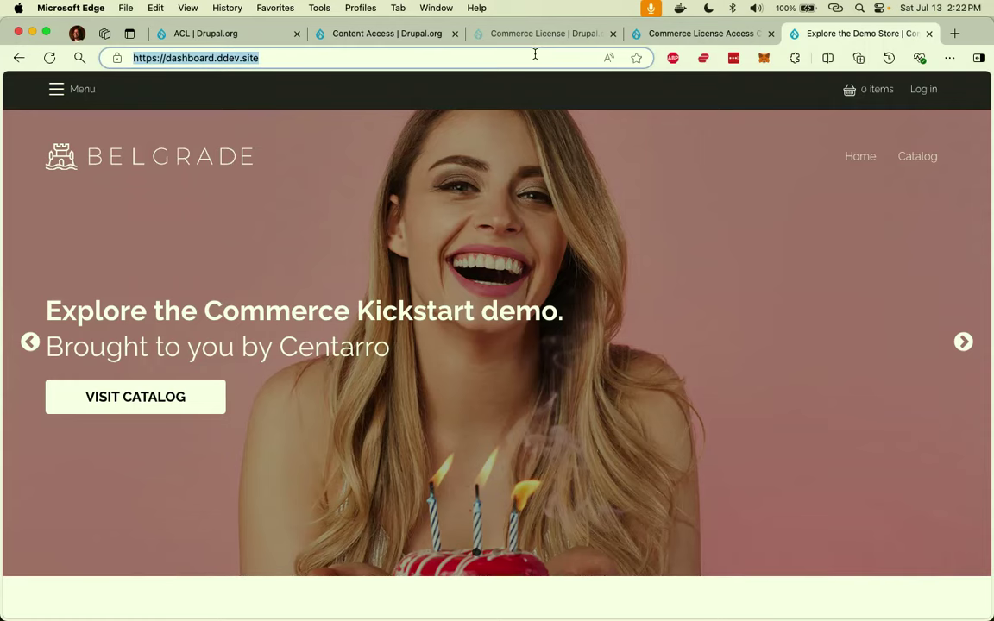
# Go to user/login and sign in with the admin username and password.
pyautogui.click(533, 53)
pyautogui.write('user/login')
pyautogui.press('Return')
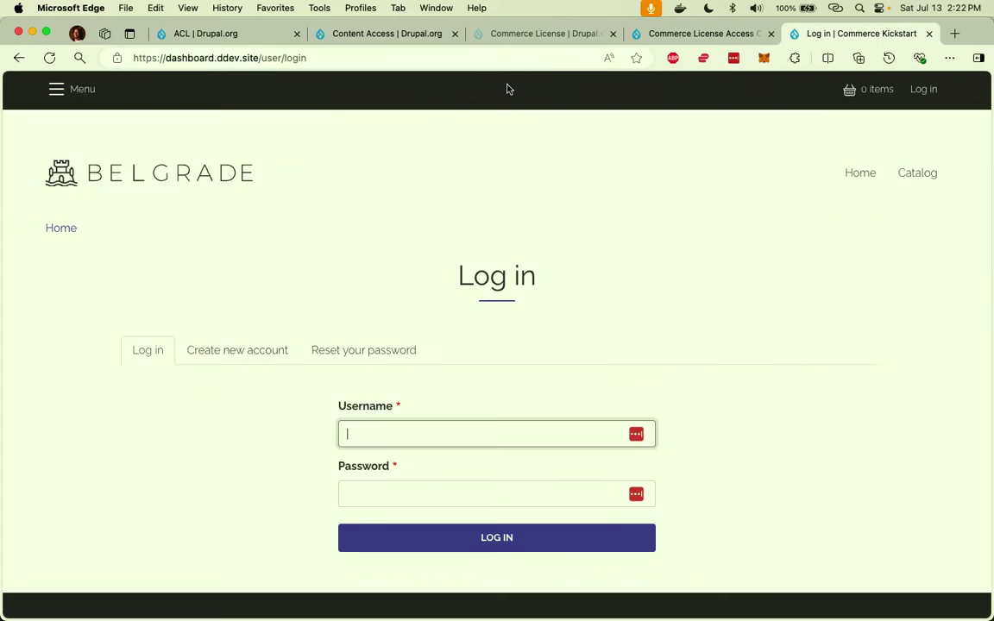
pyautogui.write('admin')
pyautogui.press('Tab')
pyautogui.write('admin')
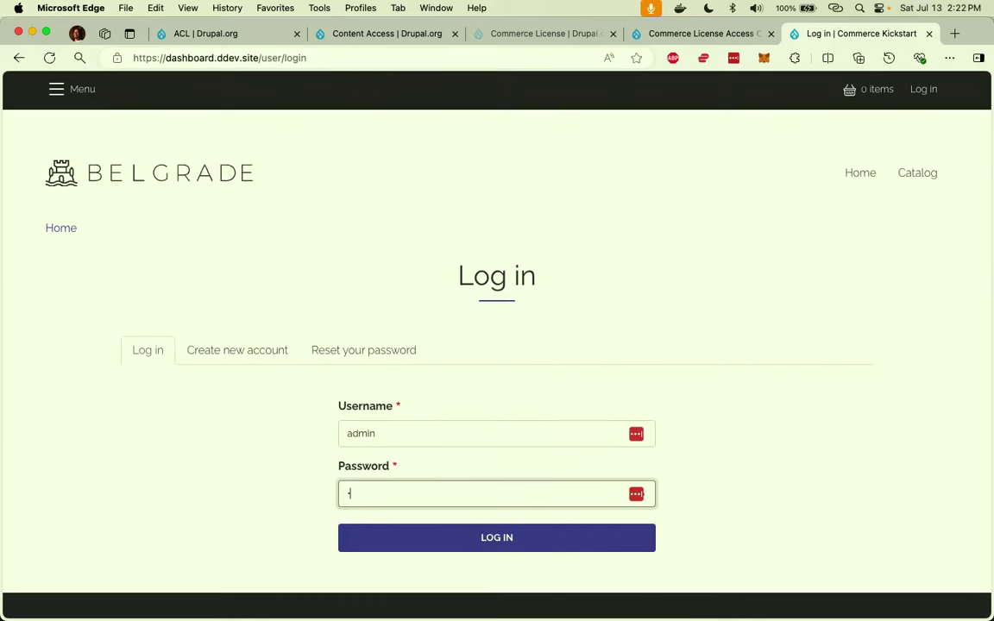
pyautogui.write('admin')
pyautogui.press('Return')
pyautogui.moveTo(167, 122)
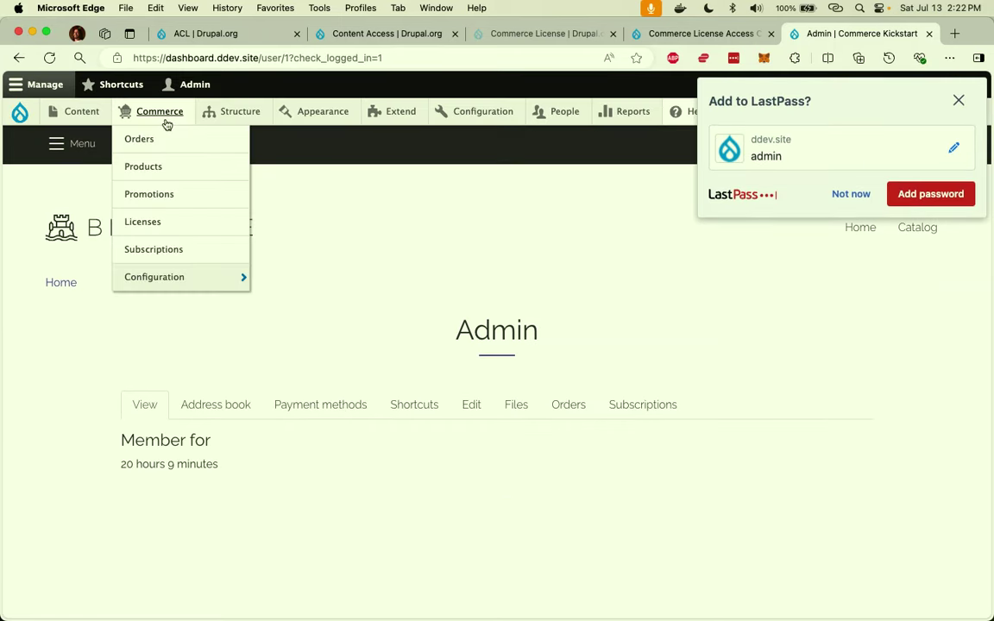
pyautogui.click(169, 214)
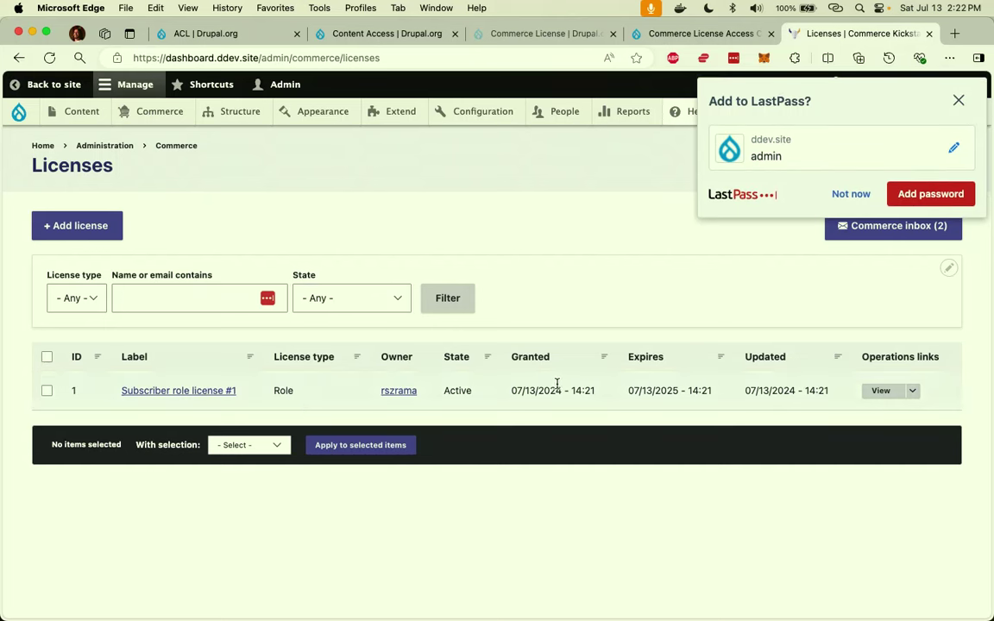
pyautogui.doubleClick(657, 389)
pyautogui.tripleClick(655, 389)
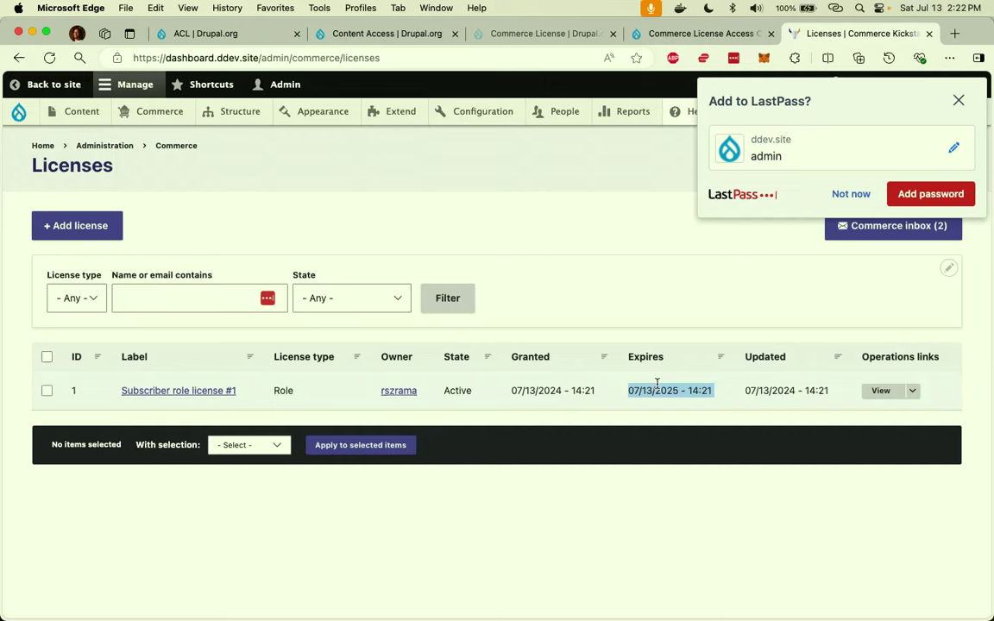
pyautogui.click(850, 194)
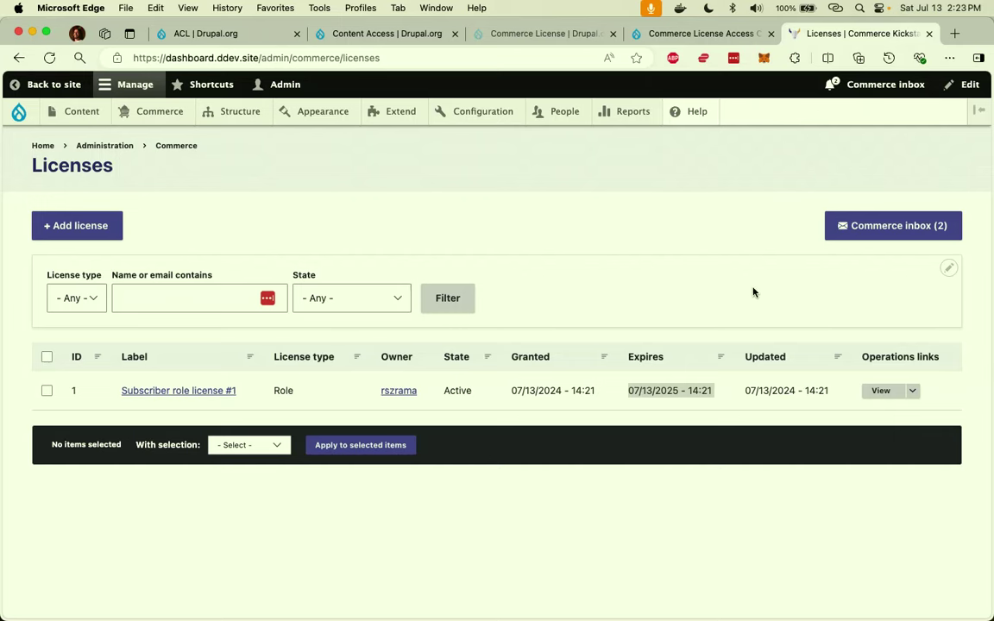
pyautogui.moveTo(151, 117)
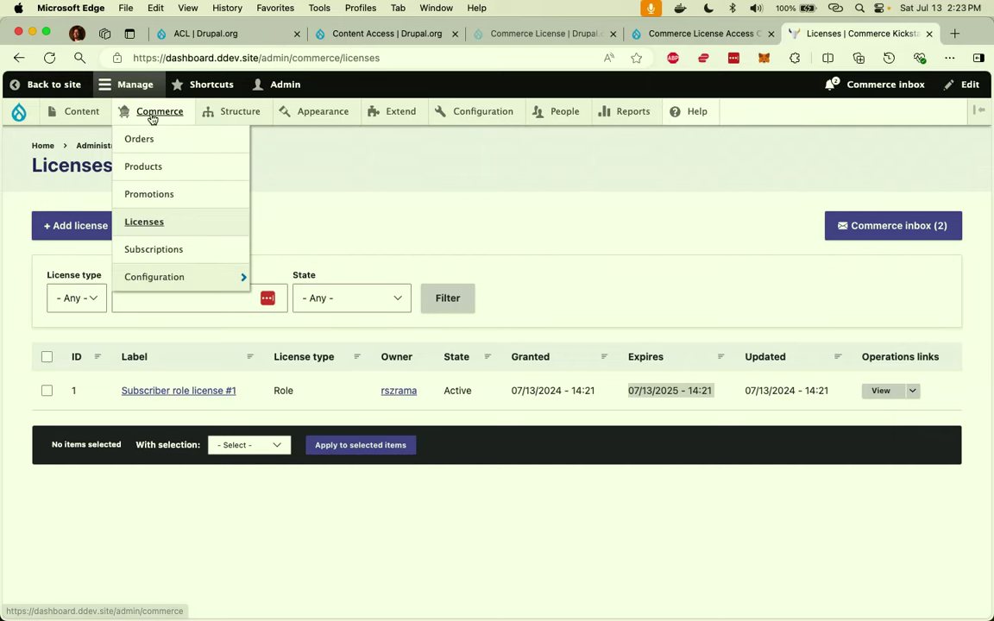
# Open the empty Subscriptions list and start a new License subscription.
pyautogui.click(199, 253)
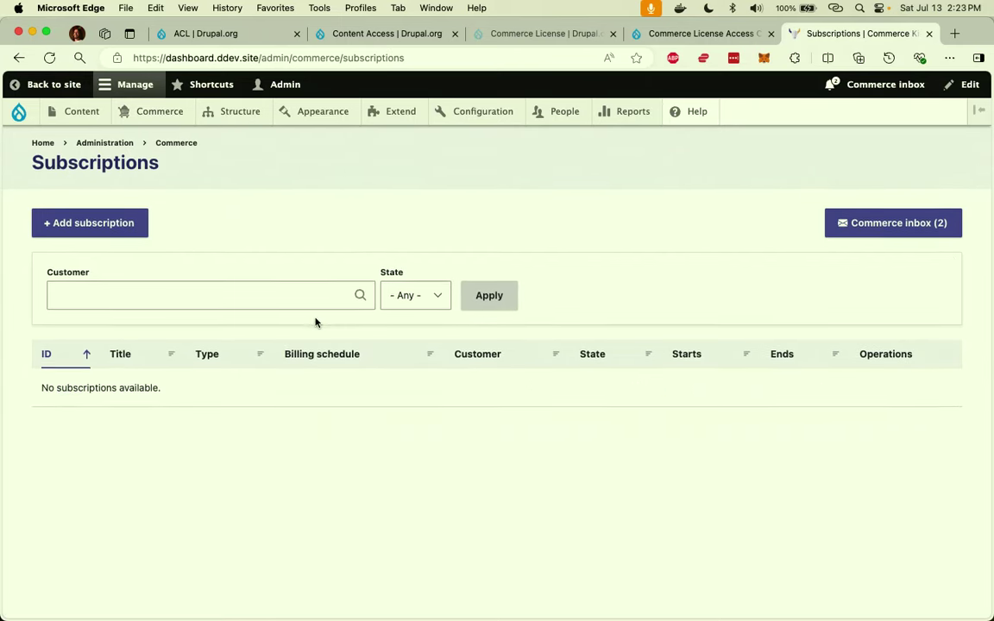
pyautogui.click(68, 234)
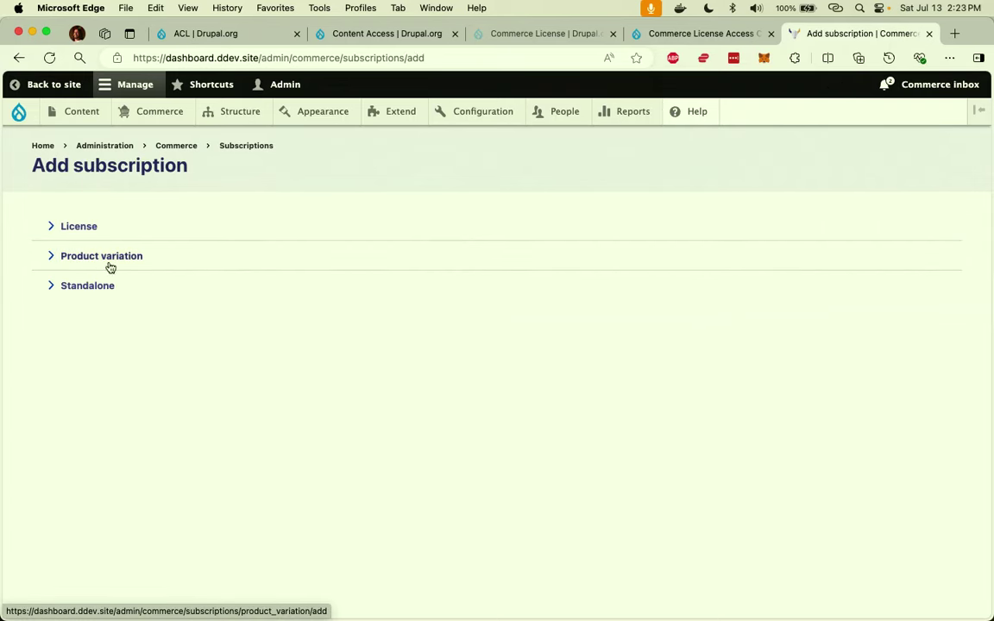
pyautogui.click(81, 229)
pyautogui.scroll(-5, 219, 282)
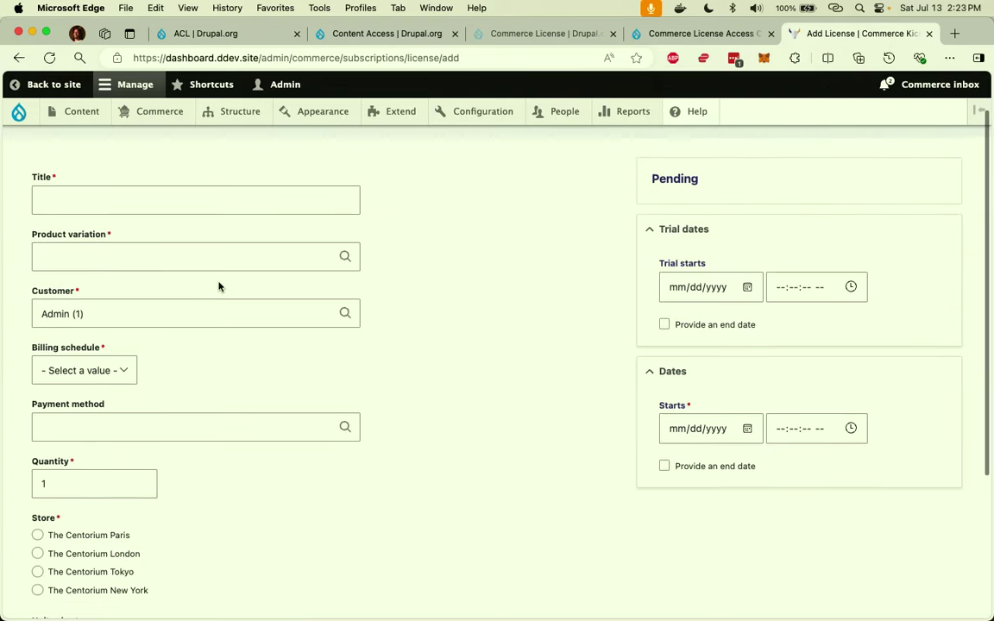
pyautogui.scroll(5, 218, 282)
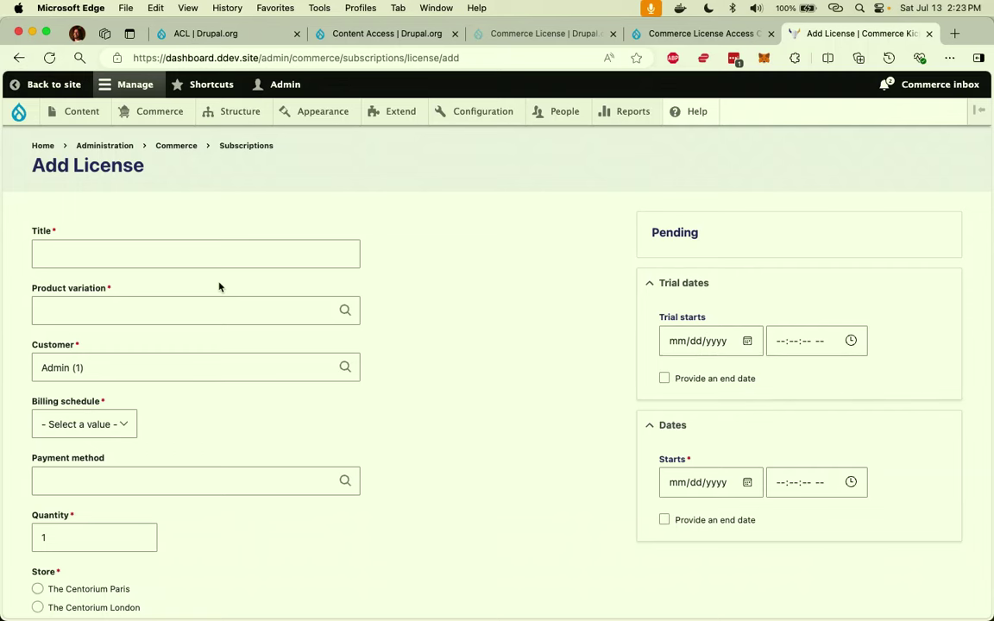
pyautogui.scroll(-1, 198, 333)
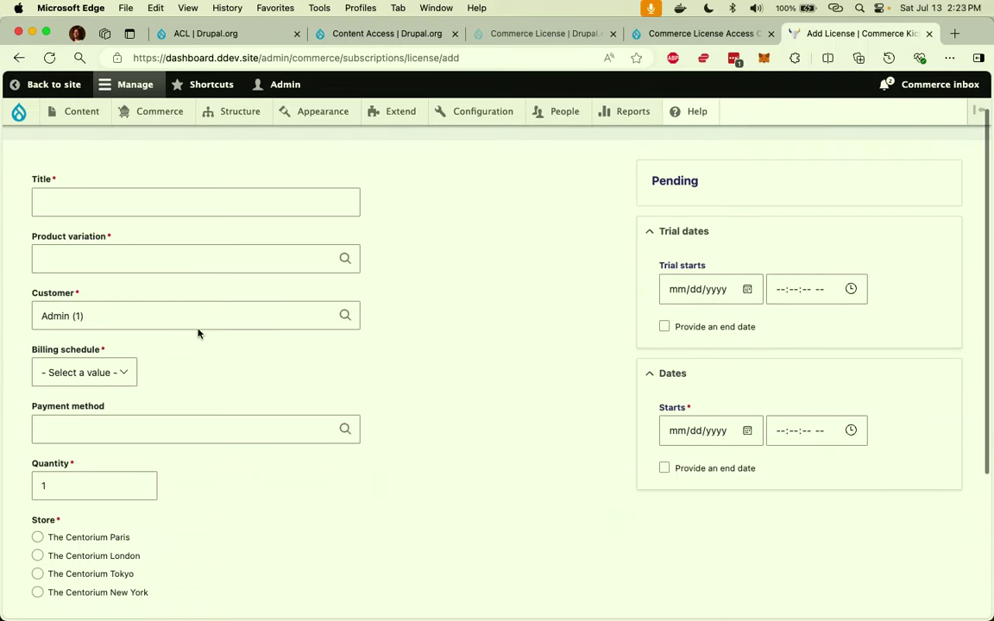
# Inspect the Customer (Admin (1)) and Product variation fields, then return to Home.
pyautogui.click(198, 328)
pyautogui.click(198, 333)
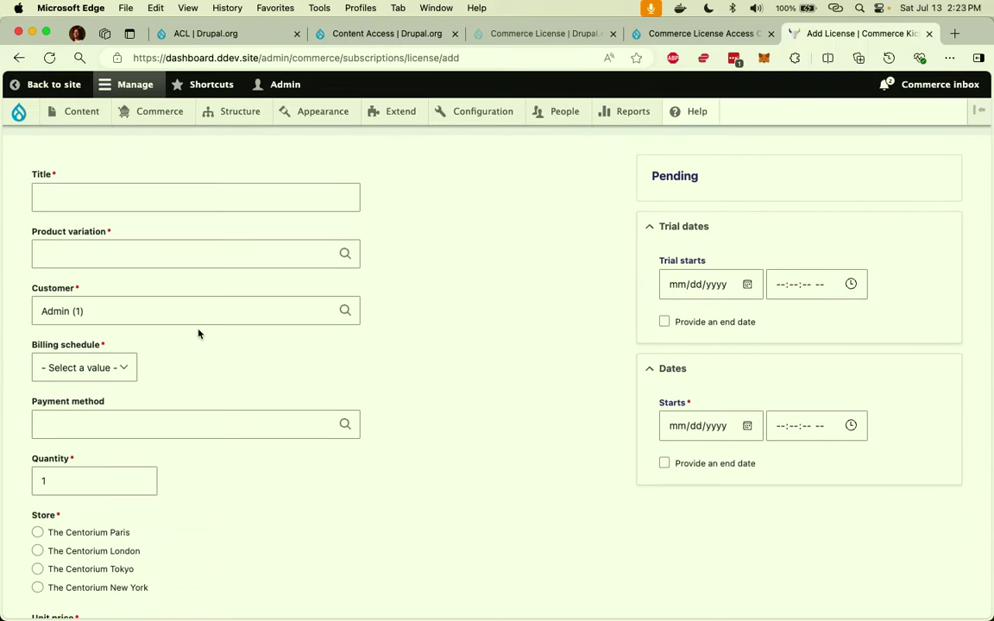
pyautogui.scroll(-1, 197, 333)
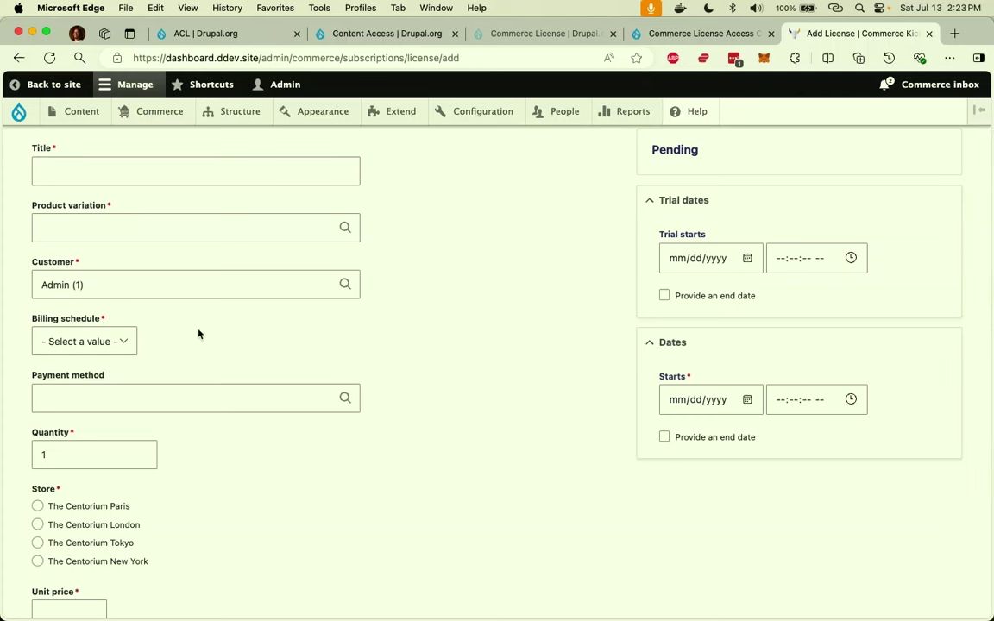
pyautogui.click(56, 223)
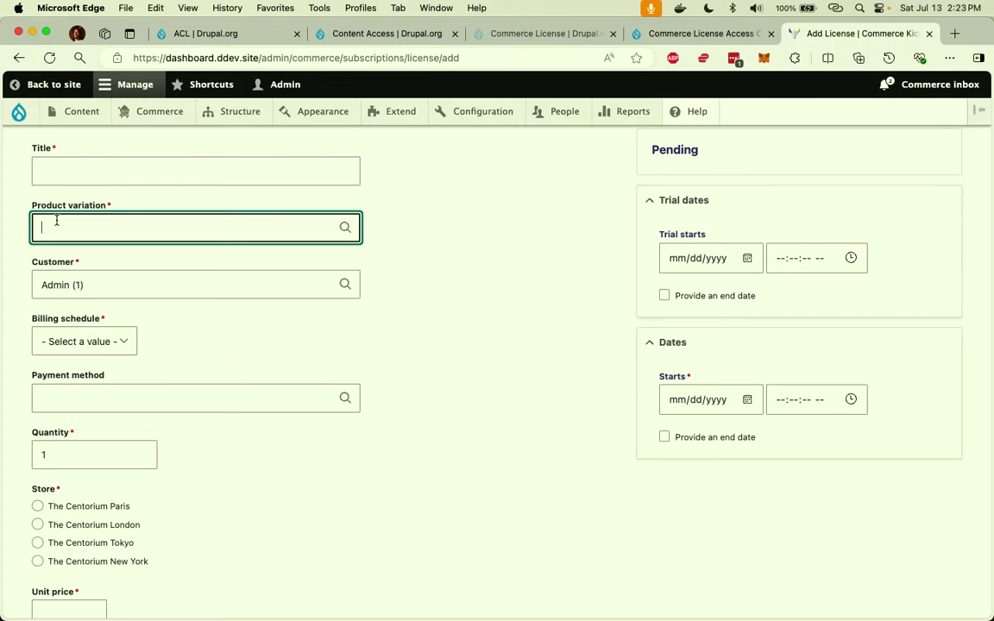
pyautogui.scroll(2, 57, 220)
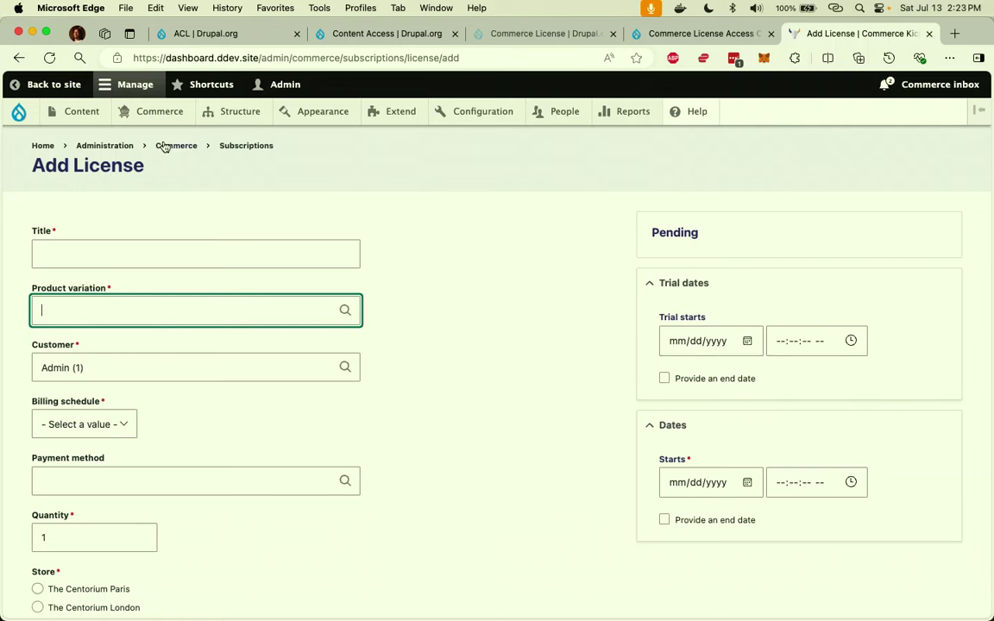
pyautogui.click(42, 145)
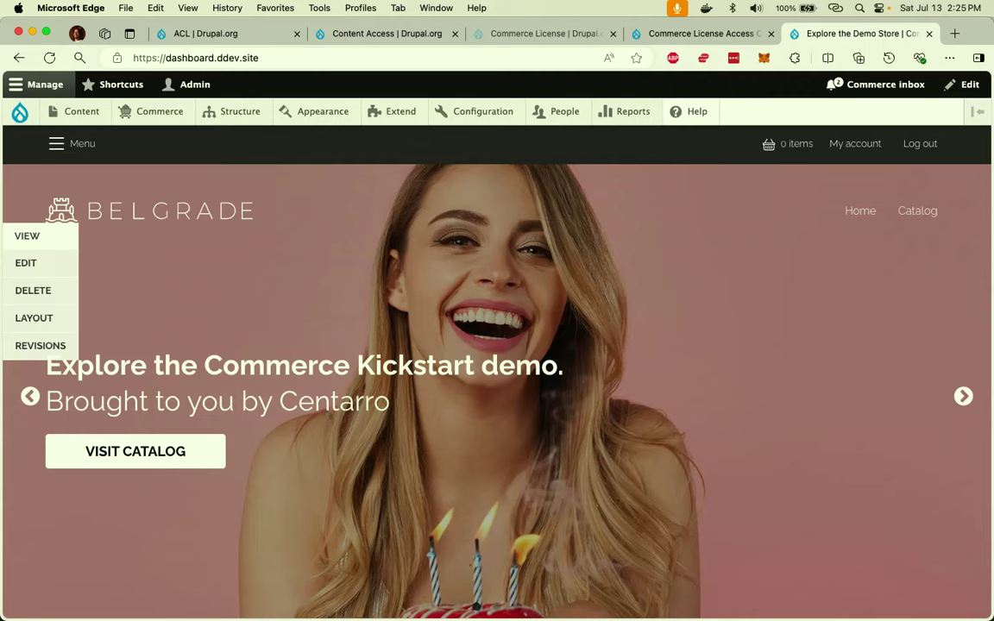
# Go from the orders list to order 1's Payments tab, showing the completed $49.99 Example credit card payment.
pyautogui.moveTo(138, 115)
pyautogui.click(152, 145)
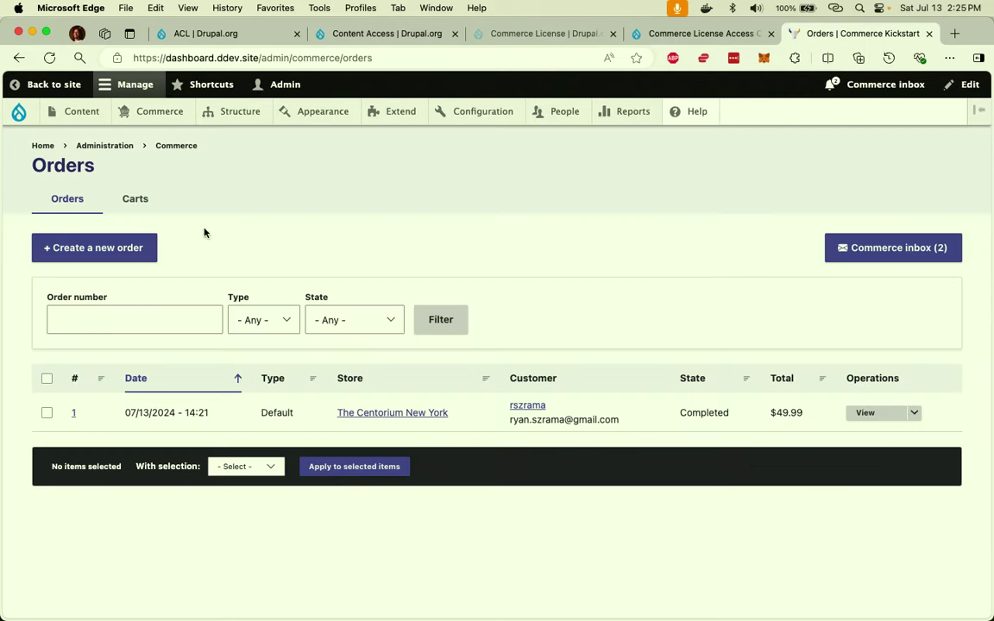
pyautogui.click(859, 414)
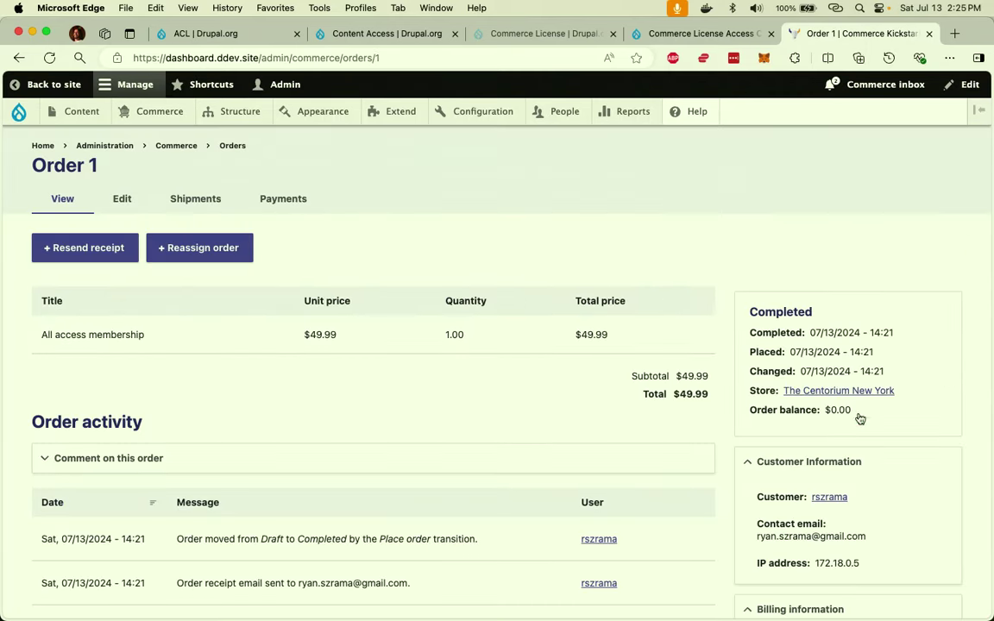
pyautogui.click(285, 199)
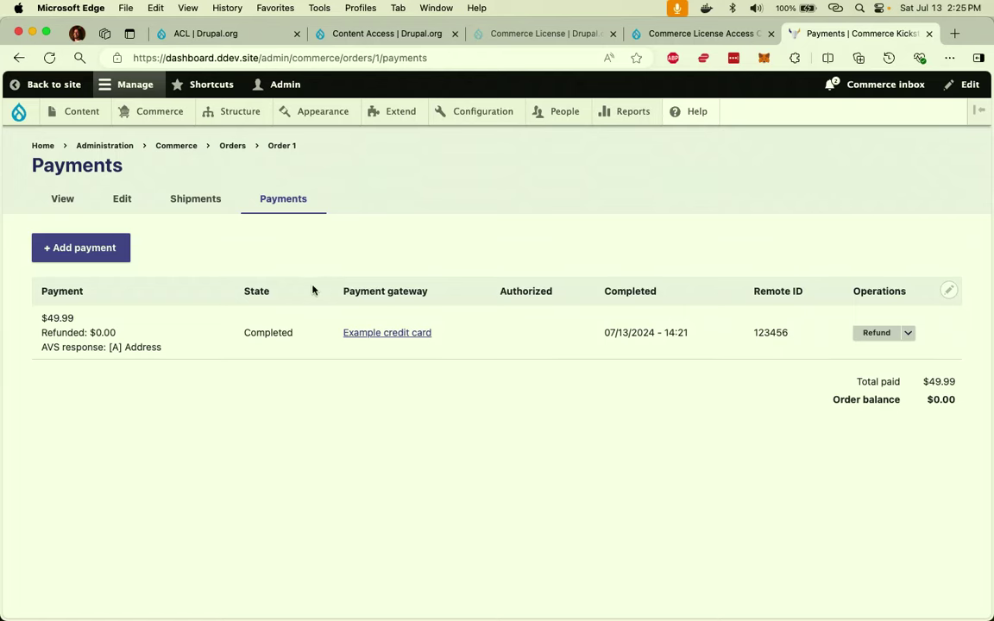
# Read through order 1's Order activity history, then bring up its Edit form.
pyautogui.click(63, 200)
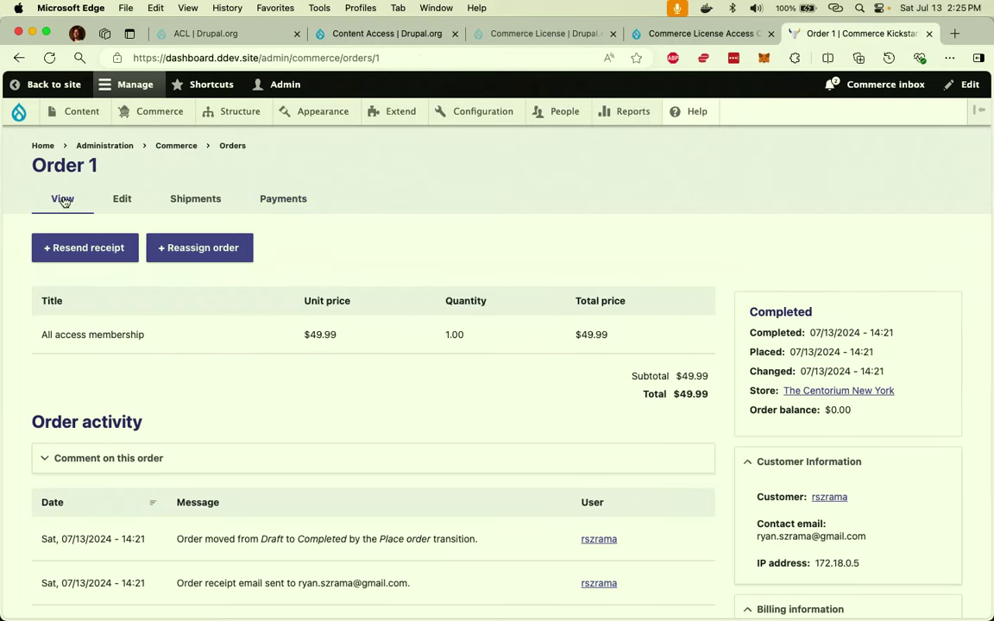
pyautogui.scroll(-2, 240, 327)
pyautogui.scroll(-3, 240, 327)
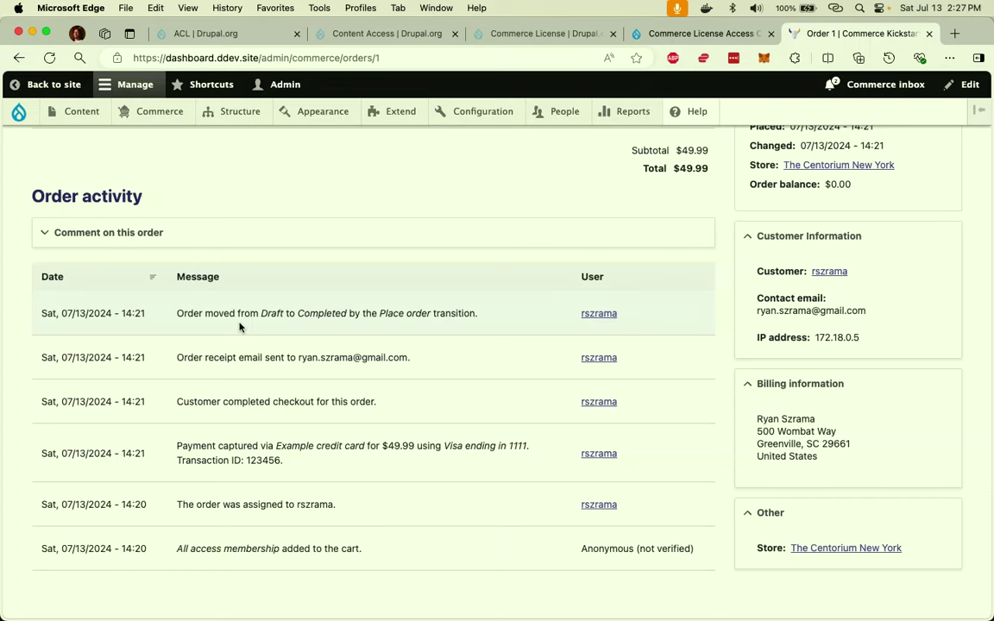
pyautogui.scroll(5, 240, 326)
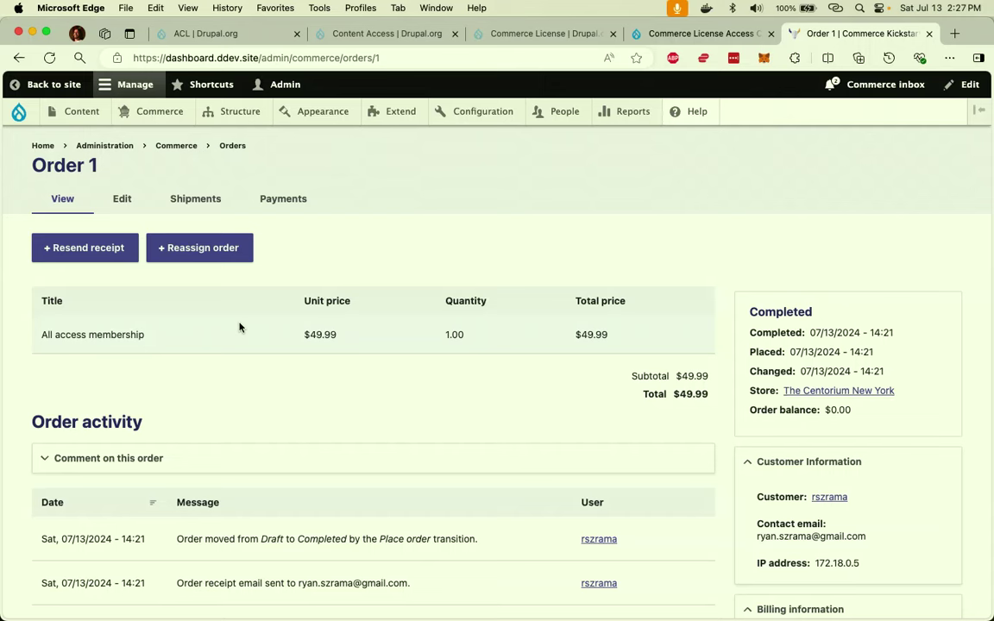
pyautogui.click(120, 205)
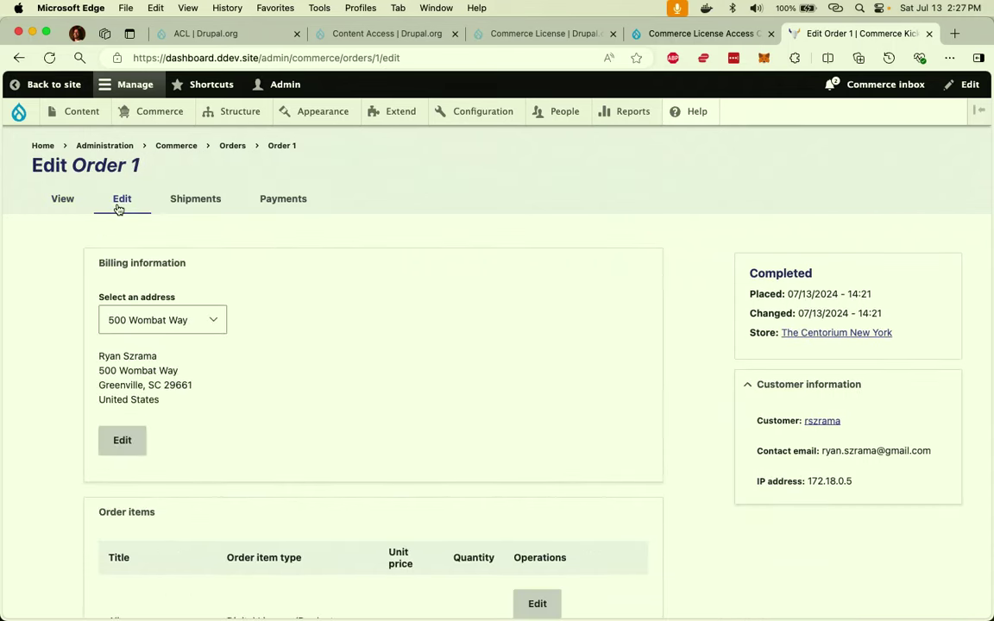
# Check the available order item types for order 1, leaving Default selected.
pyautogui.scroll(-5, 257, 422)
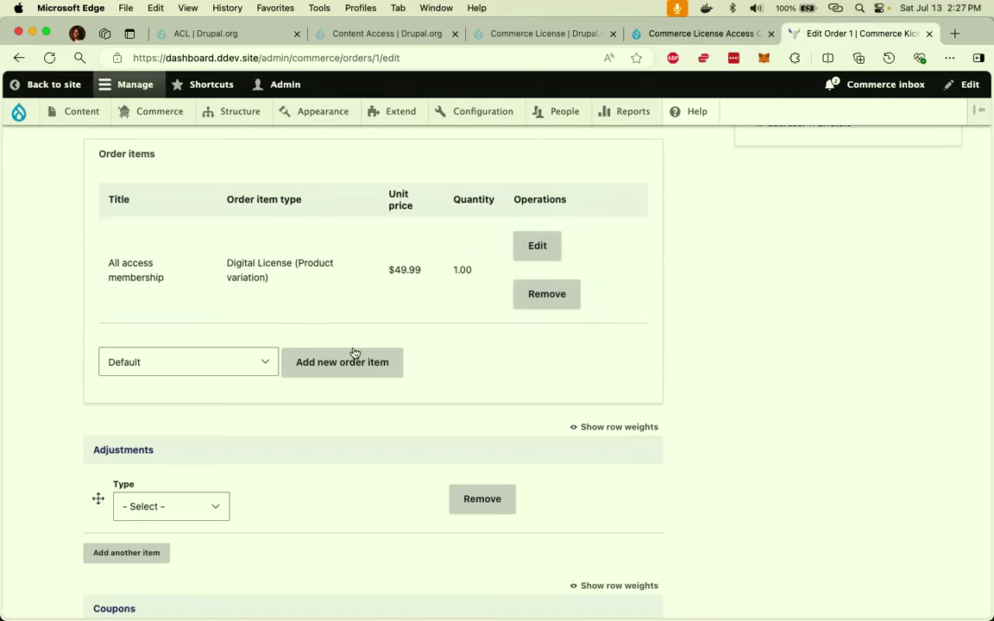
pyautogui.click(230, 366)
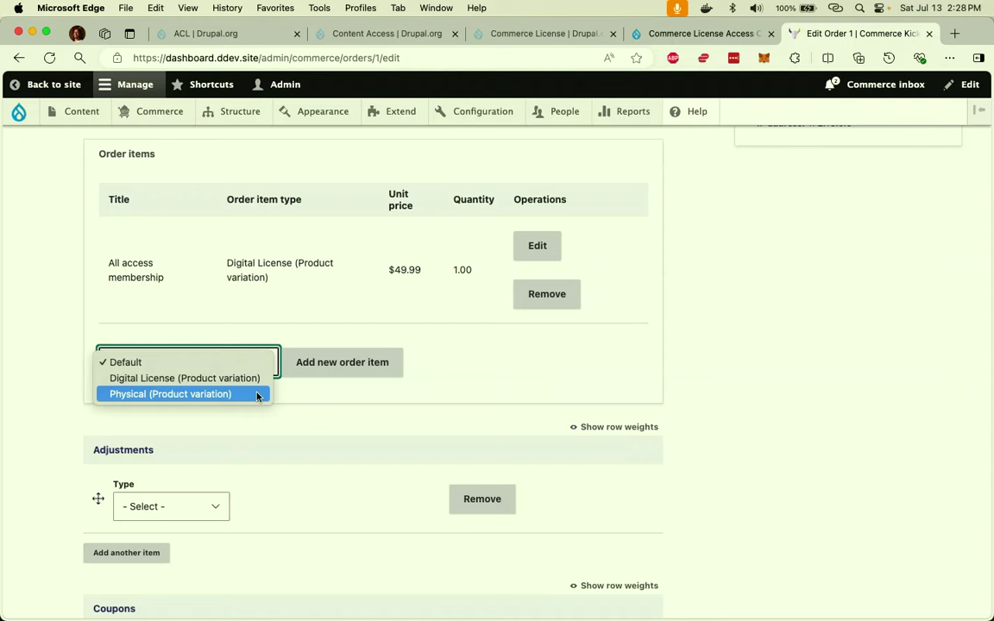
pyautogui.click(407, 432)
# Leave the Coupons field empty and save order 1 unchanged.
pyautogui.scroll(-2, 406, 432)
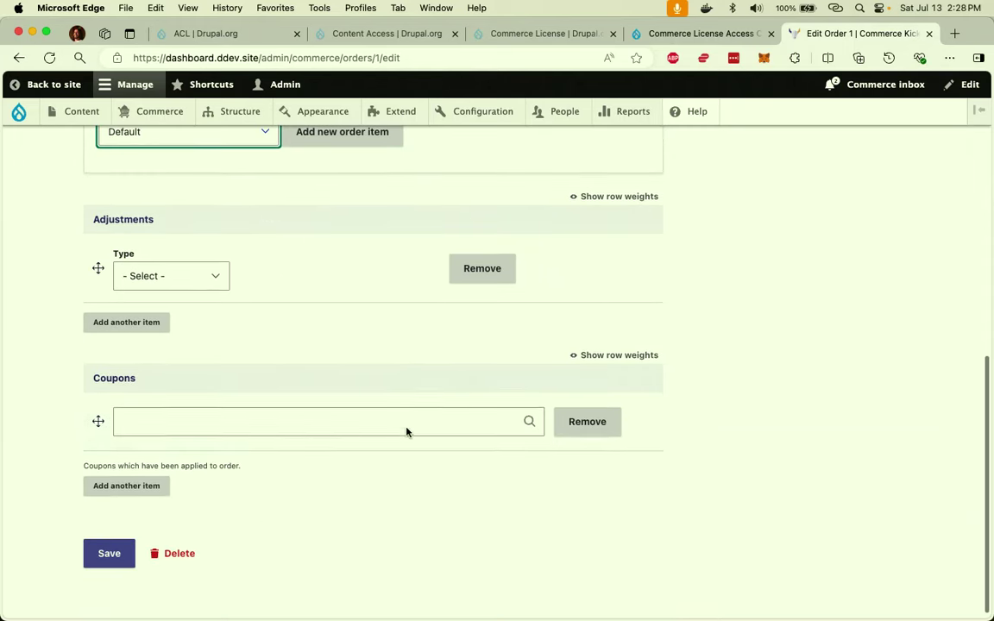
pyautogui.click(399, 433)
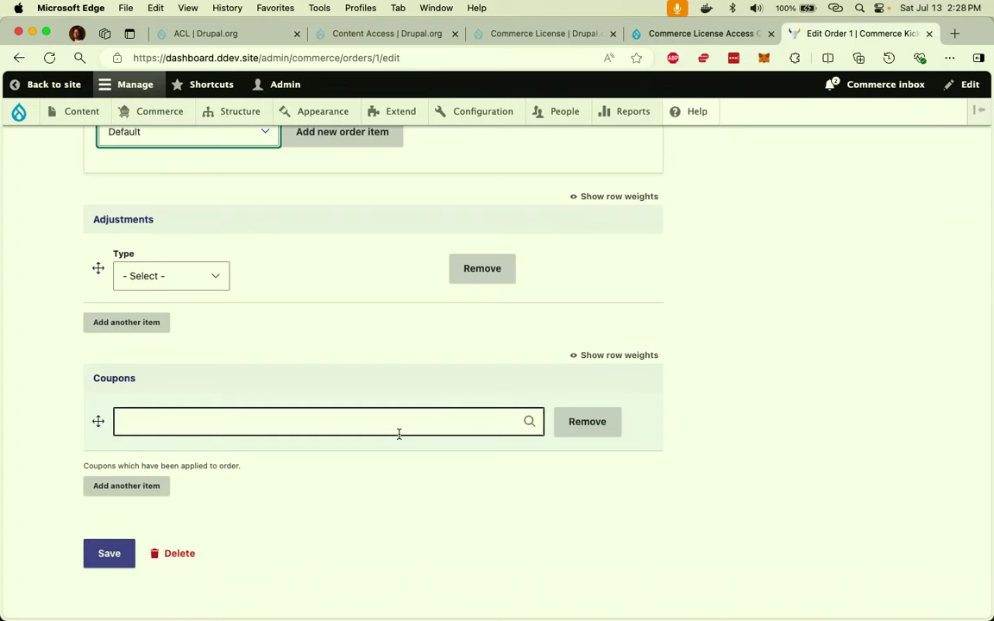
pyautogui.press('Return')
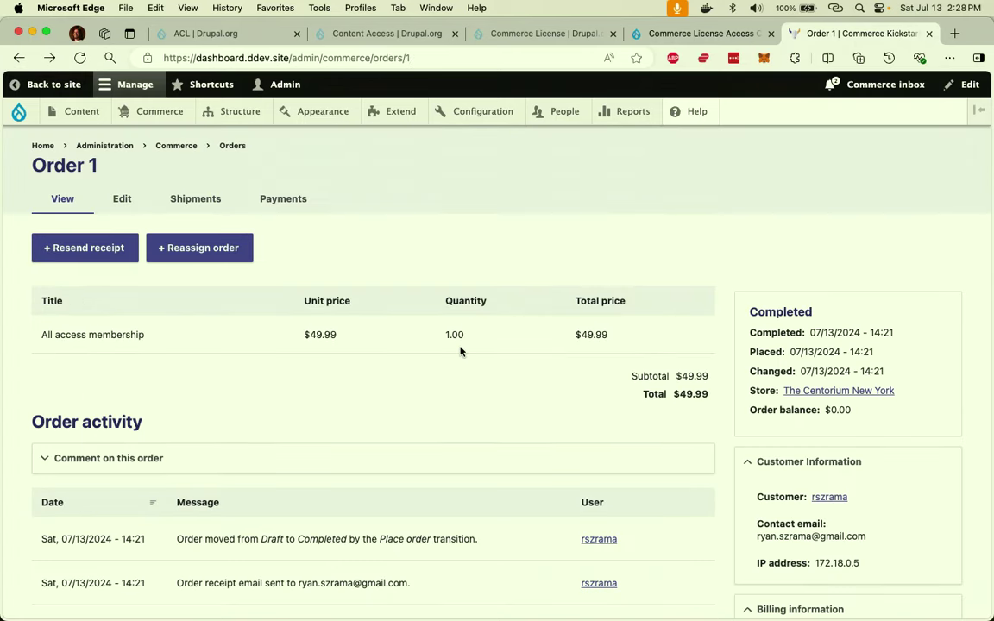